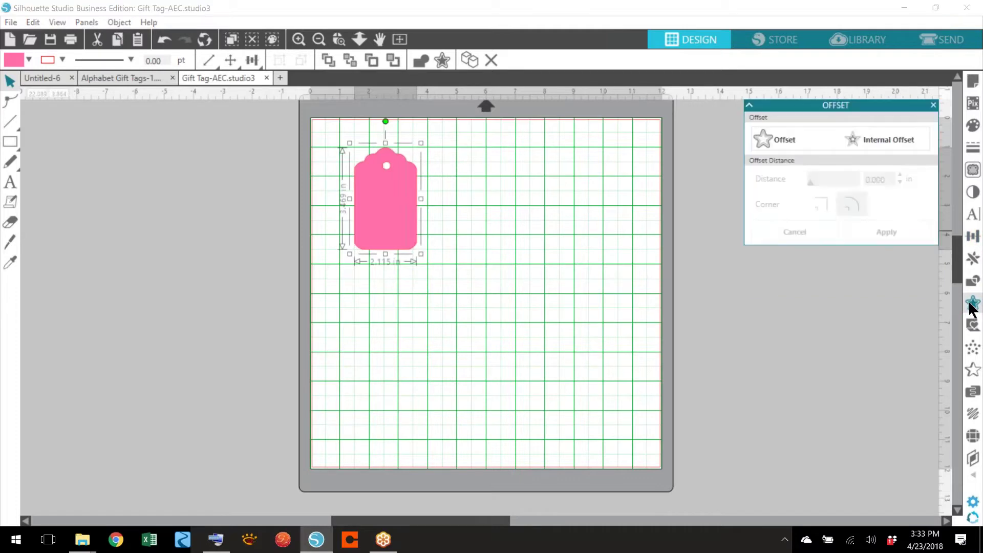
# Create an internal offset of the pink gift tag at a distance of 0.125 in.
pyautogui.click(886, 137)
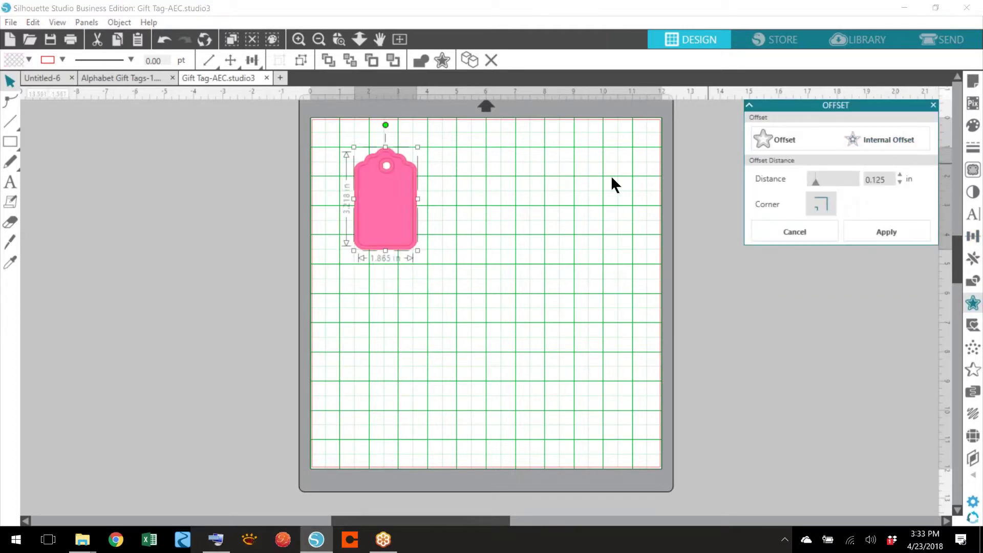
pyautogui.click(298, 40)
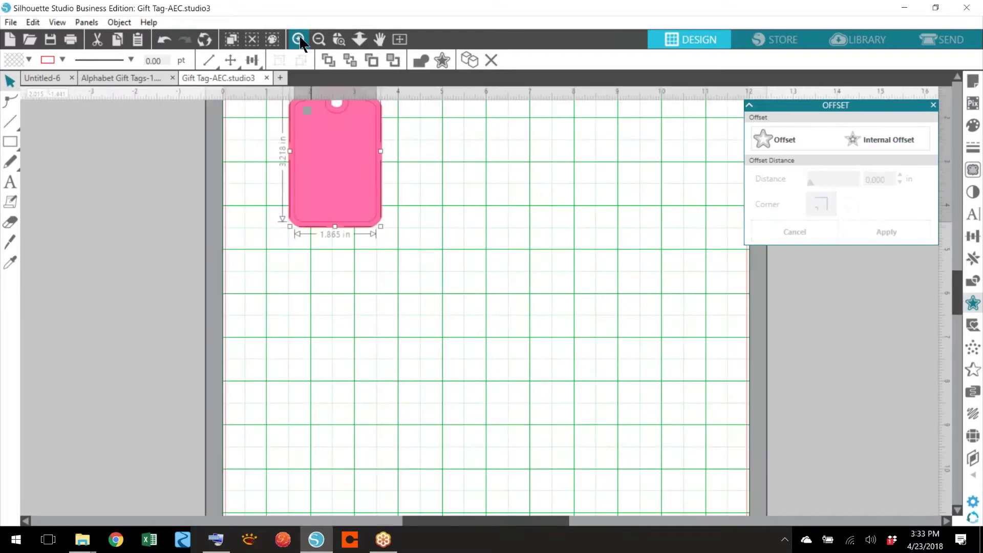
pyautogui.click(301, 39)
pyautogui.moveTo(958, 296); pyautogui.dragTo(959, 267)
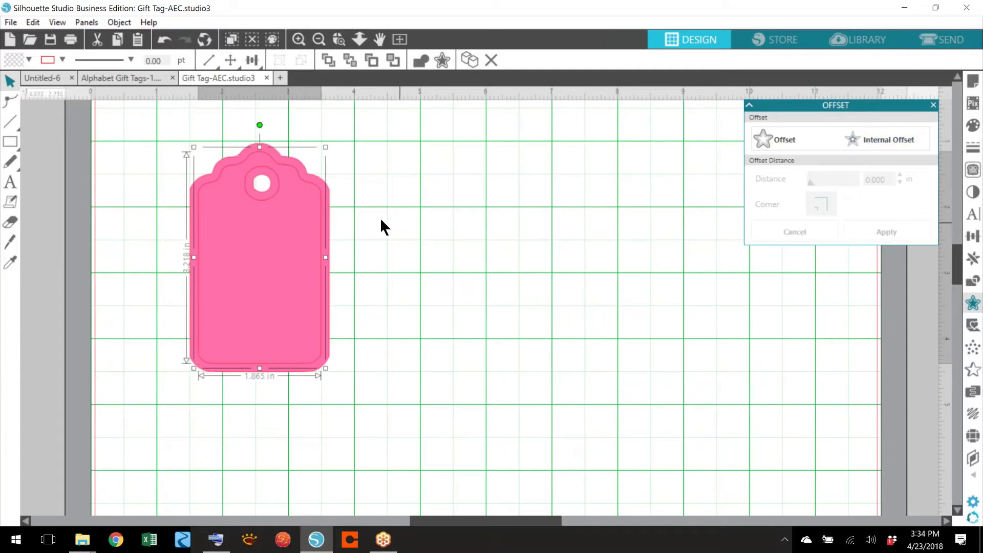
# Try a second internal offset of 0.125 in inside the inset outline, and close the offset settings.
pyautogui.click(814, 181)
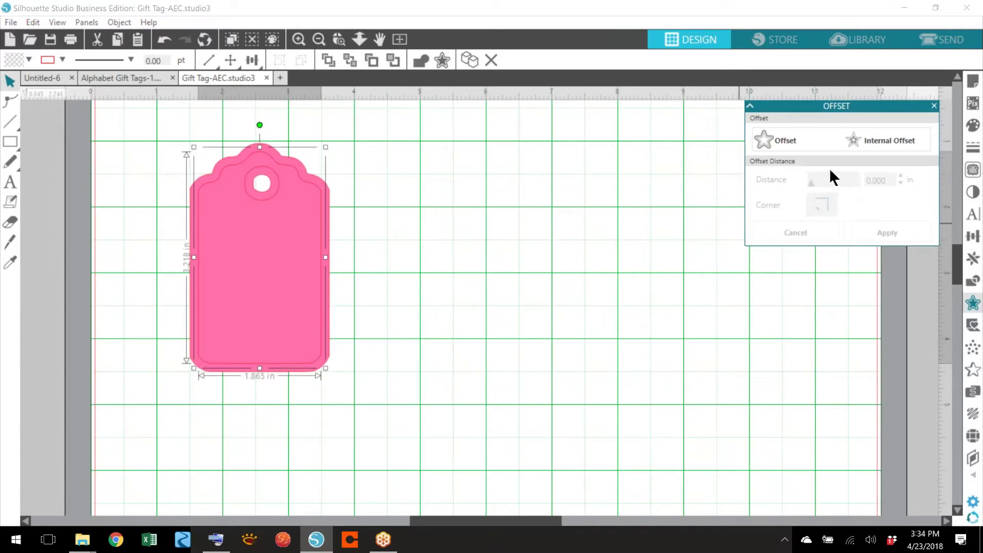
pyautogui.click(867, 140)
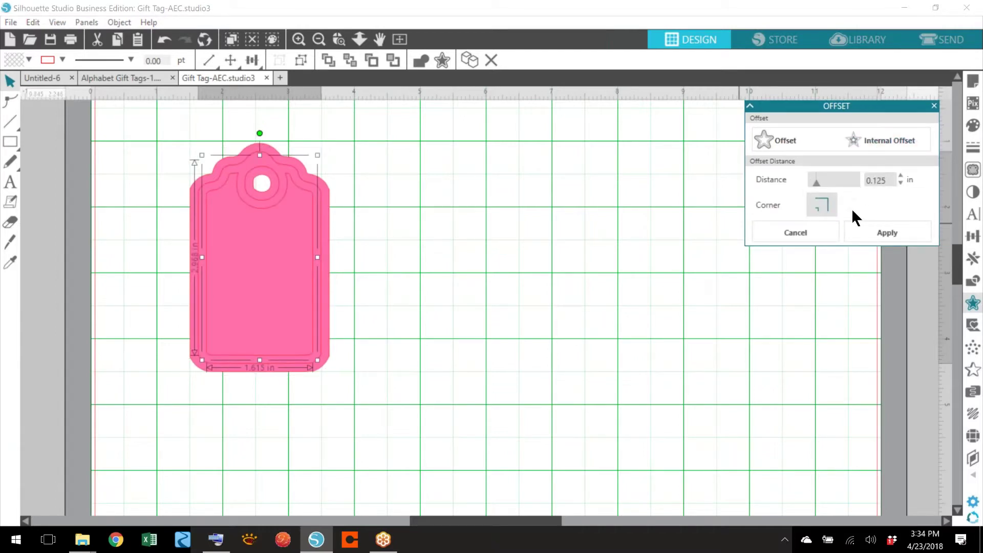
pyautogui.press('Return')
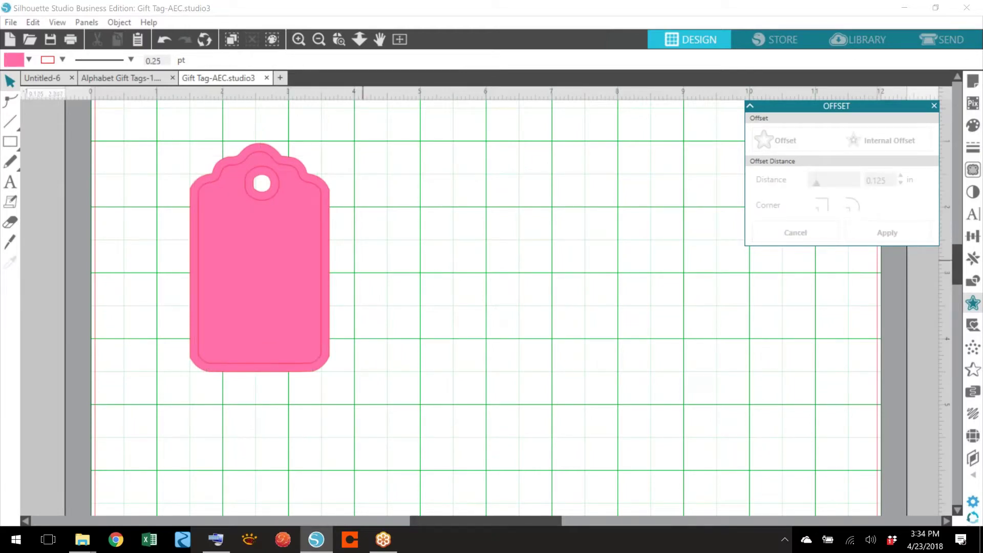
pyautogui.click(933, 106)
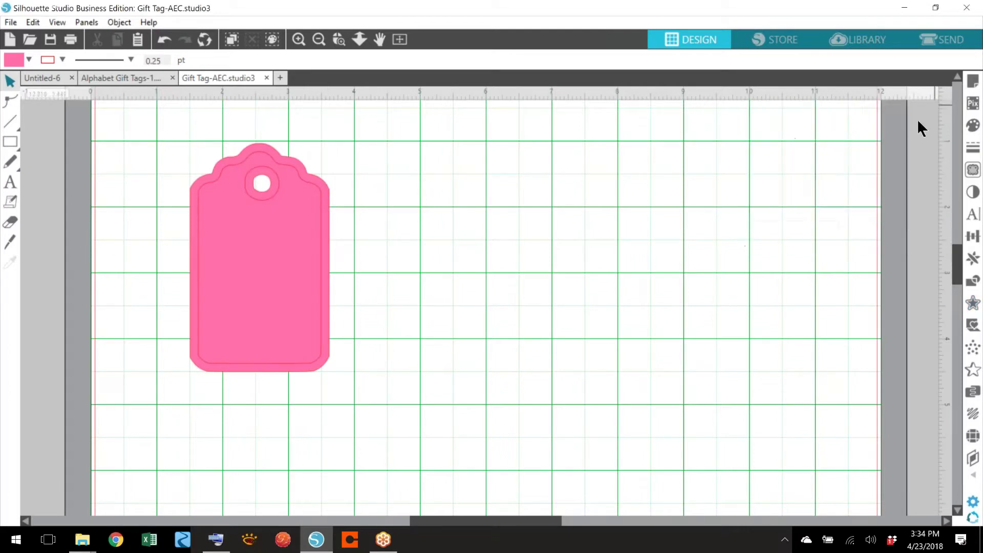
# Release the compound path of the outer pink tag.
pyautogui.click(322, 278)
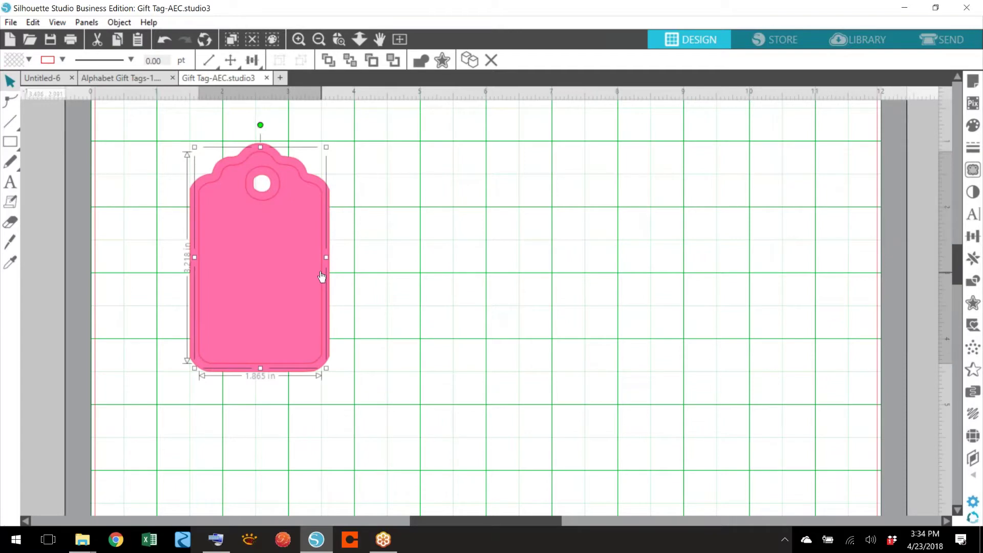
pyautogui.rightClick(305, 230)
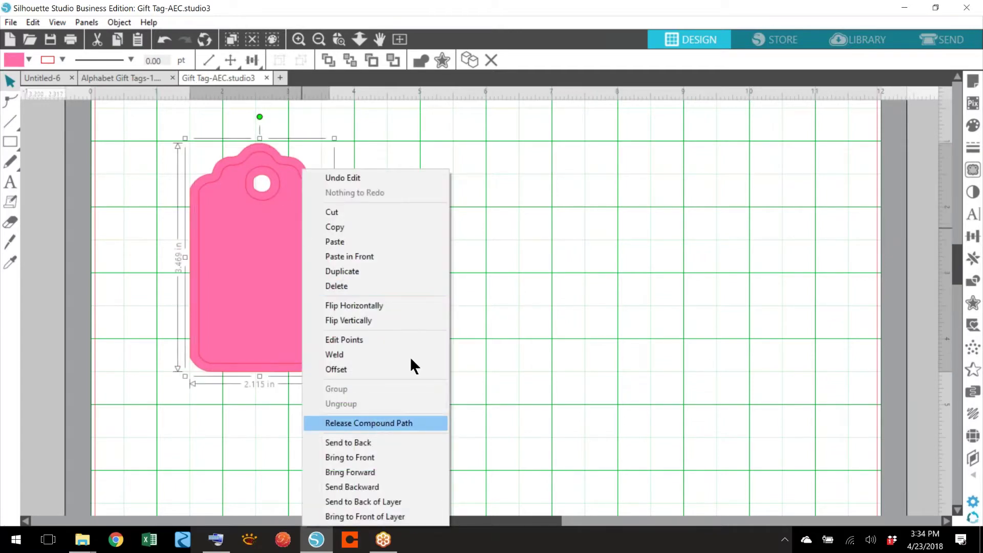
pyautogui.click(404, 423)
pyautogui.click(358, 195)
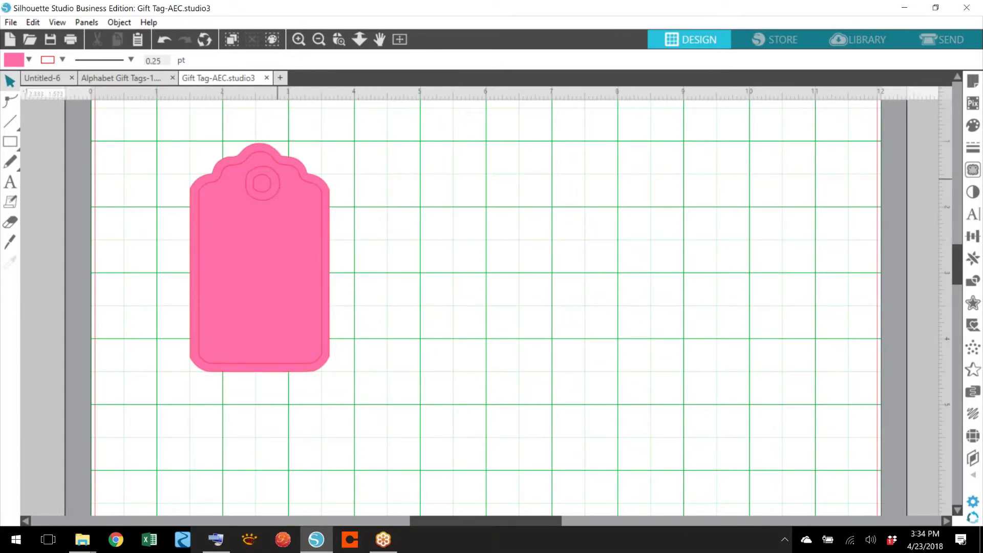
# Release the compound path of the inset tag outline to separate its hole circle from the border.
pyautogui.click(298, 39)
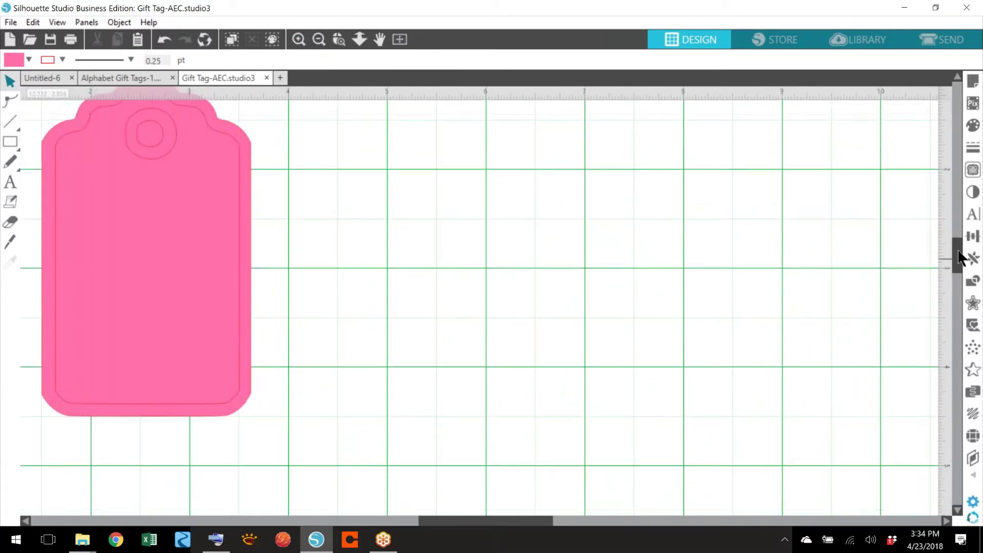
pyautogui.scroll(2, 957, 259)
pyautogui.moveTo(420, 522); pyautogui.dragTo(392, 522)
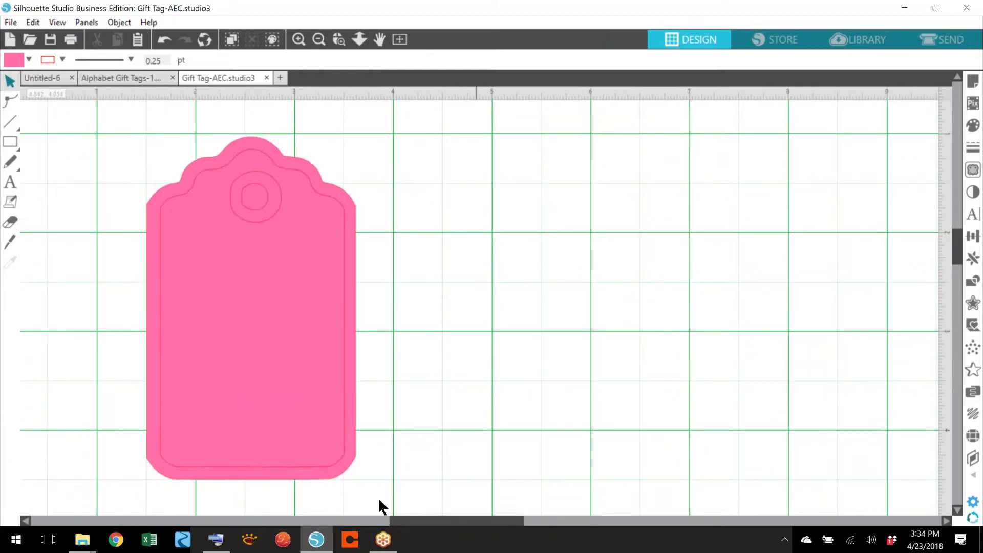
pyautogui.click(267, 226)
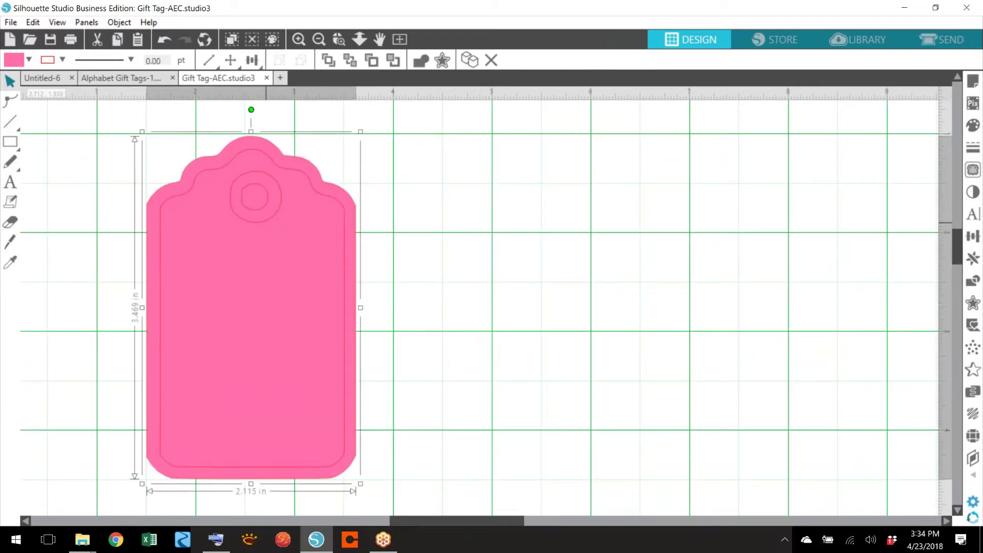
pyautogui.click(395, 168)
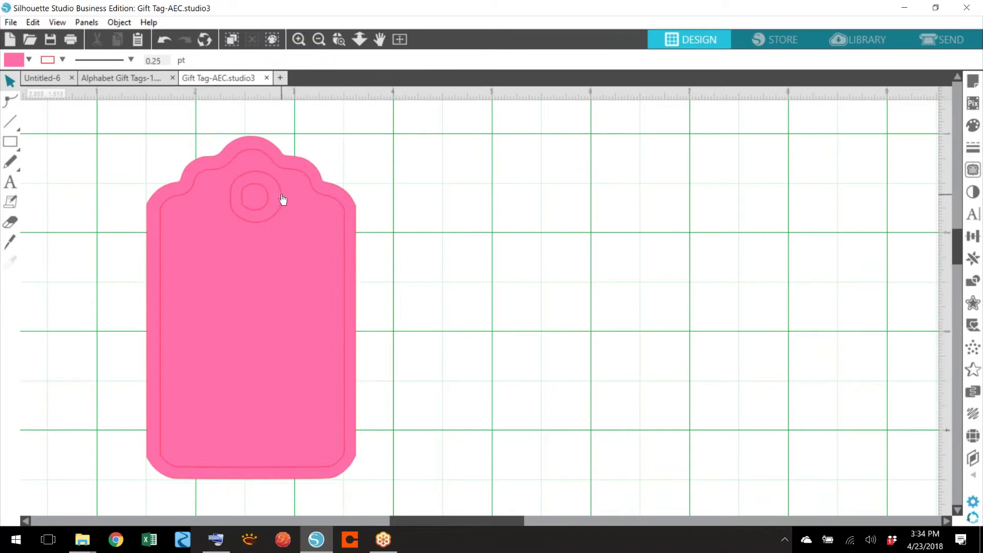
pyautogui.click(282, 199)
pyautogui.click(380, 180)
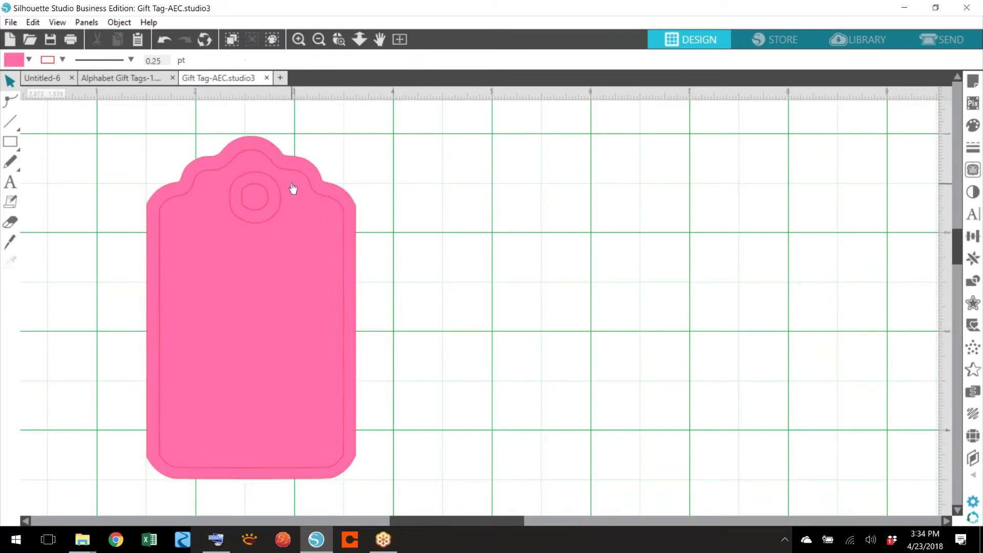
pyautogui.click(259, 182)
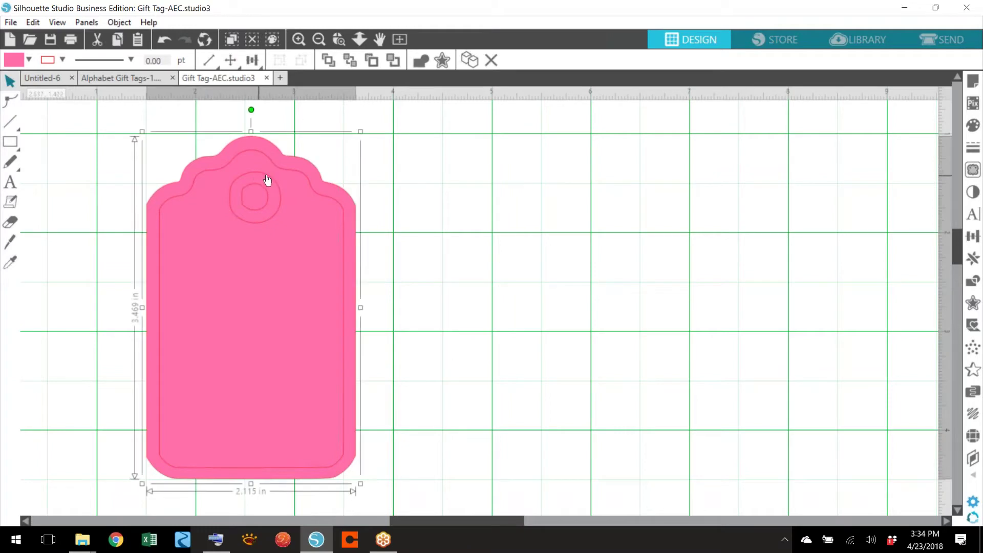
pyautogui.rightClick(323, 210)
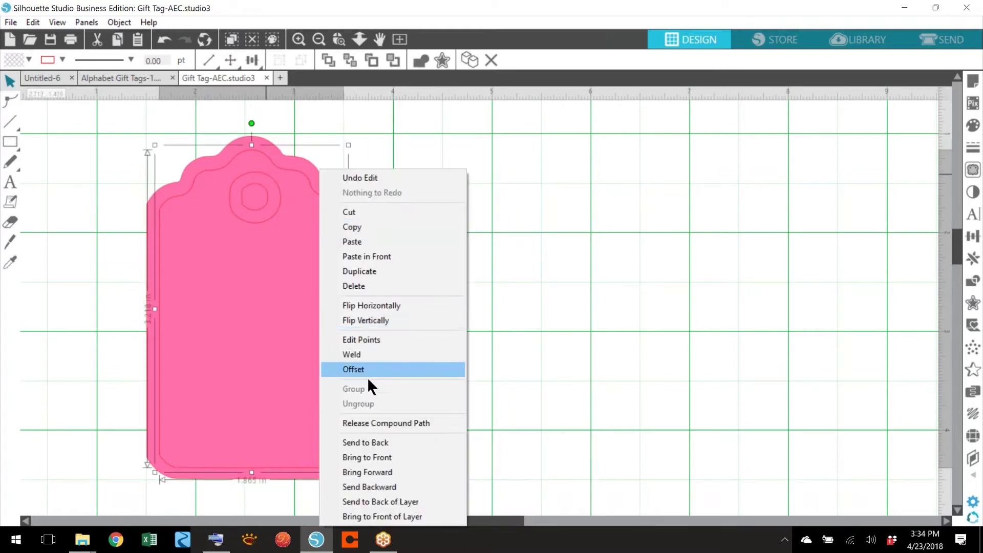
pyautogui.click(386, 422)
pyautogui.click(417, 237)
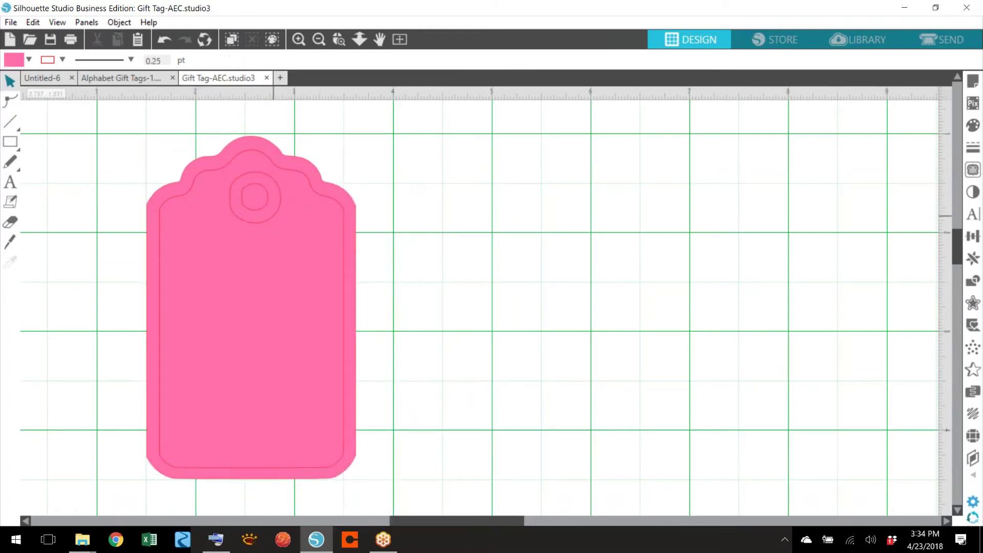
# Shrink the larger offset circle to about 0.257 × 0.258 in so it matches the tag's original hole.
pyautogui.click(254, 197)
pyautogui.moveTo(285, 167); pyautogui.dragTo(277, 176)
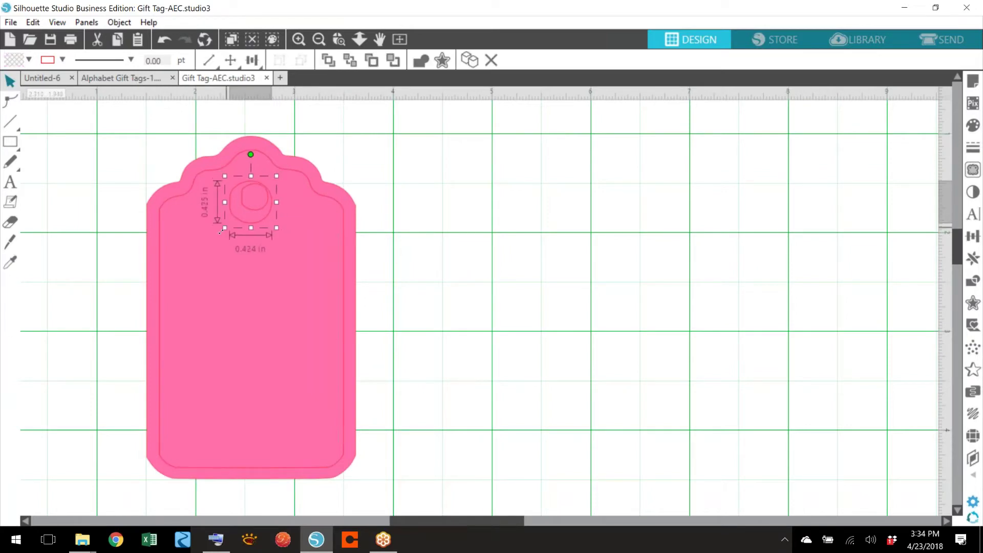
pyautogui.moveTo(225, 228); pyautogui.dragTo(272, 214)
pyautogui.moveTo(233, 175); pyautogui.dragTo(237, 179)
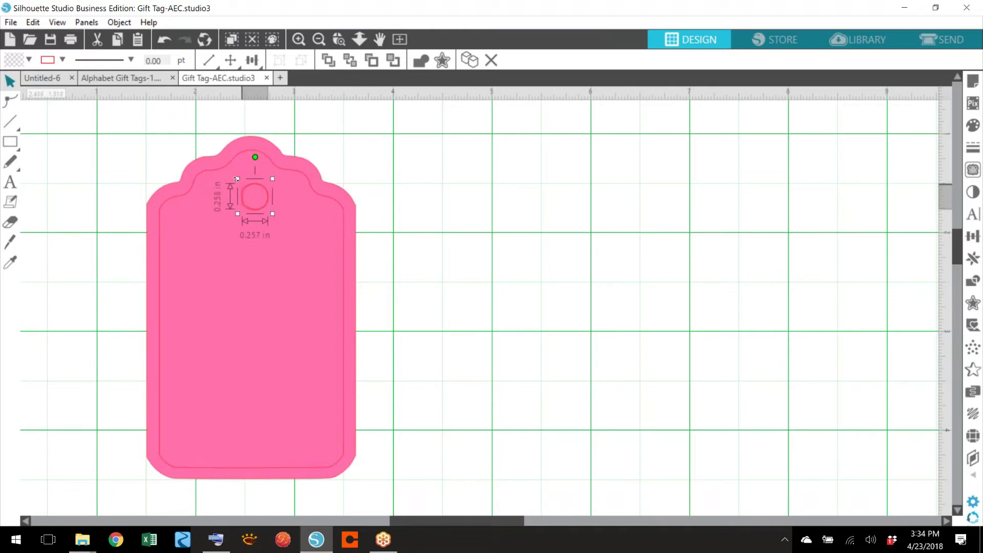
pyautogui.click(393, 218)
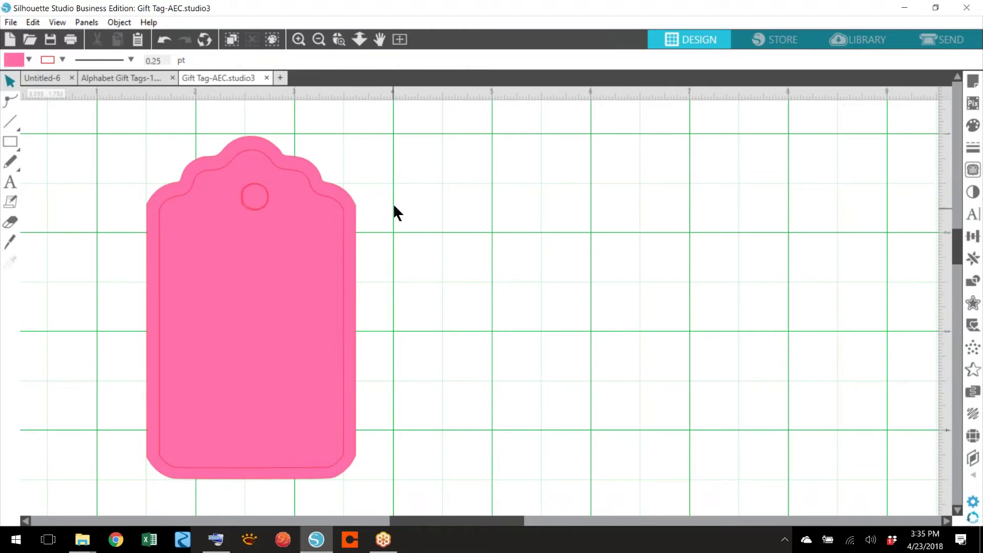
# Make a compound path from the resized circle and the outer pink tag, and move that tag beside the inset outline.
pyautogui.click(267, 208)
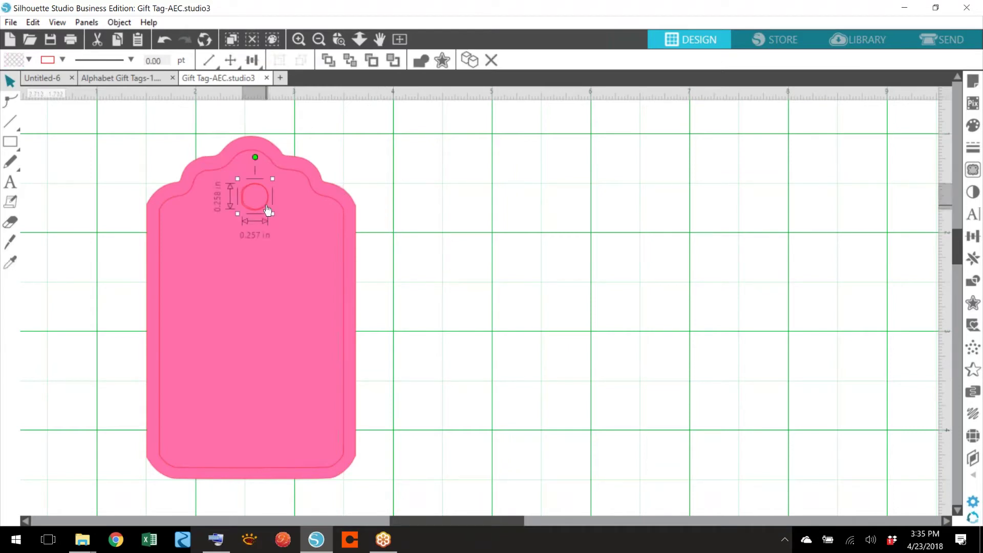
pyautogui.click(344, 272)
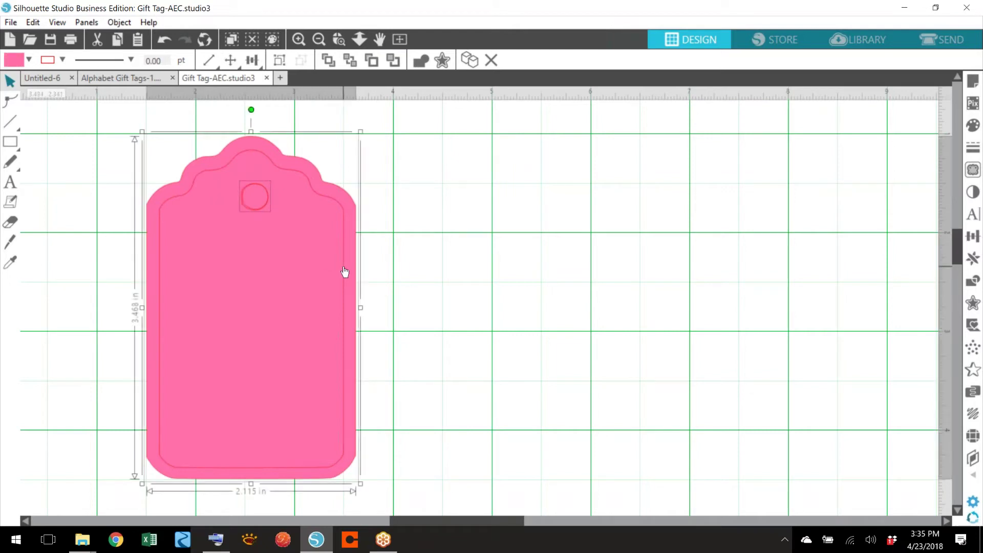
pyautogui.rightClick(338, 187)
pyautogui.click(383, 423)
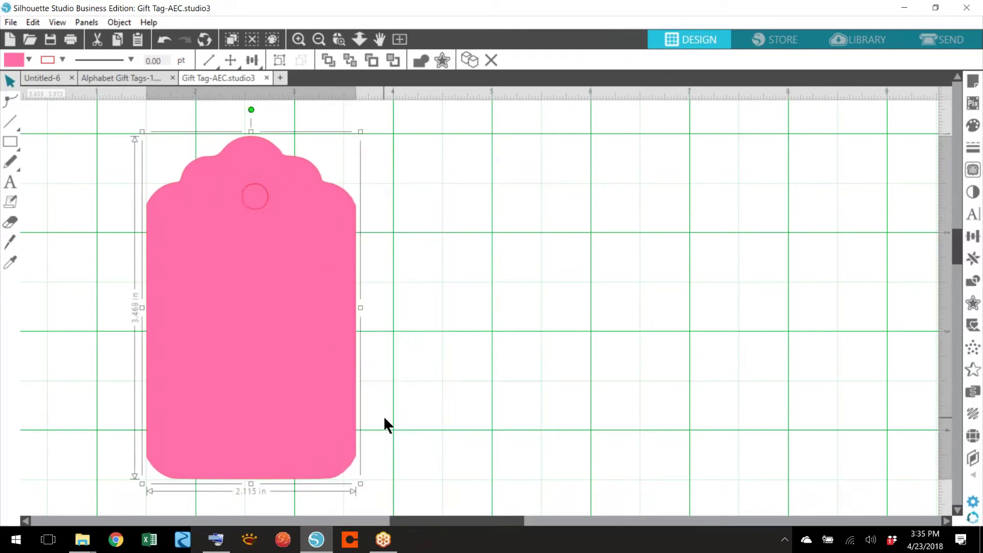
pyautogui.moveTo(320, 274); pyautogui.dragTo(575, 272)
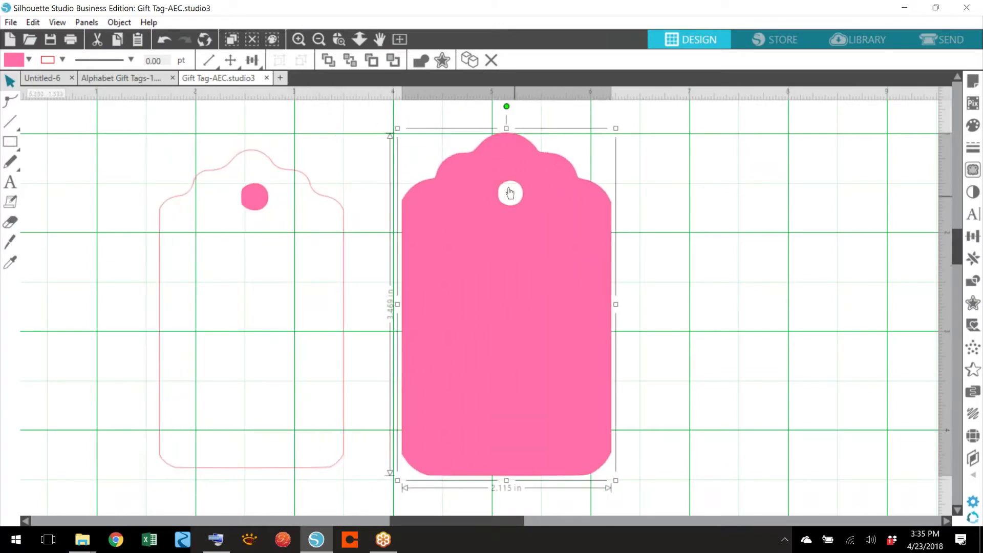
# Make a compound path from the inset tag outline and the remaining pink circle.
pyautogui.moveTo(121, 143); pyautogui.dragTo(169, 149)
pyautogui.click(342, 211)
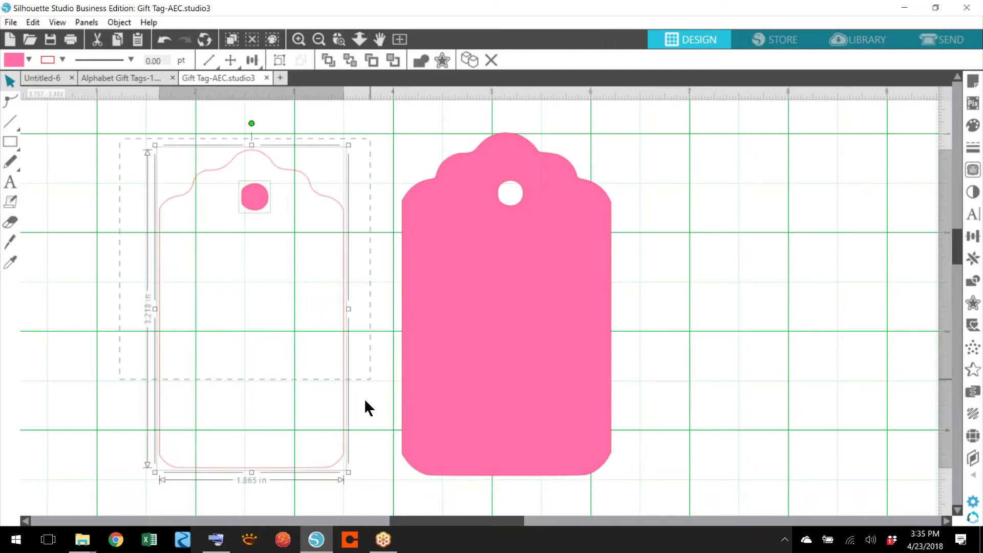
pyautogui.rightClick(275, 253)
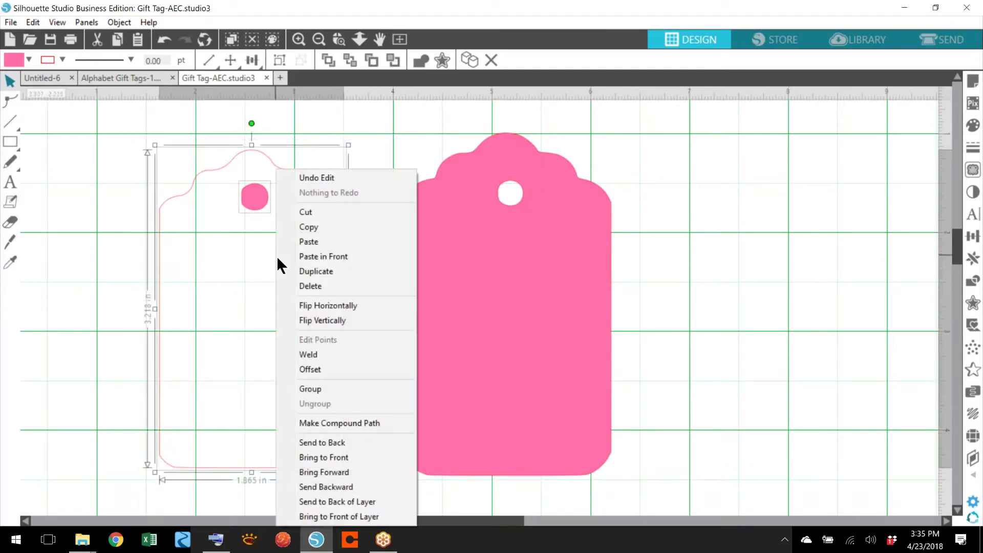
pyautogui.click(328, 424)
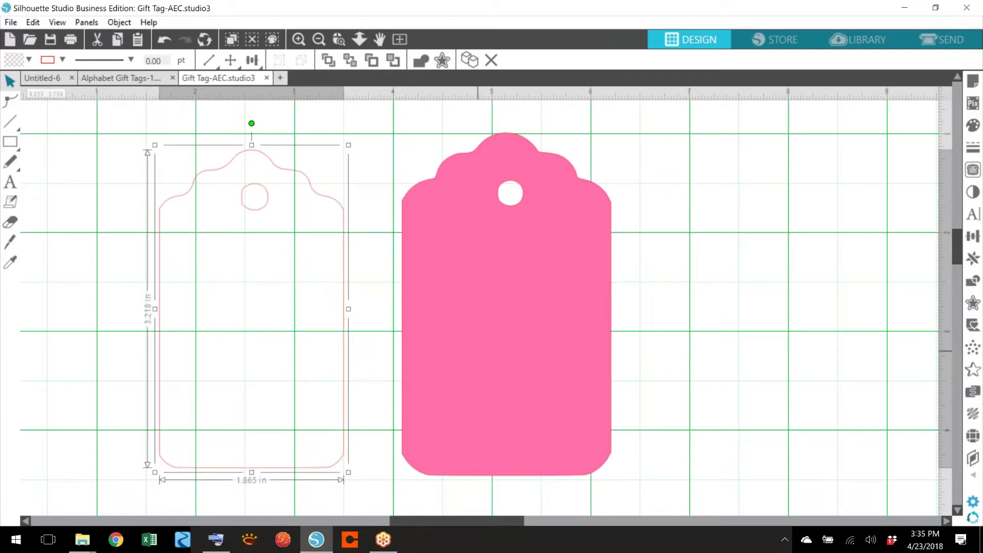
pyautogui.click(256, 355)
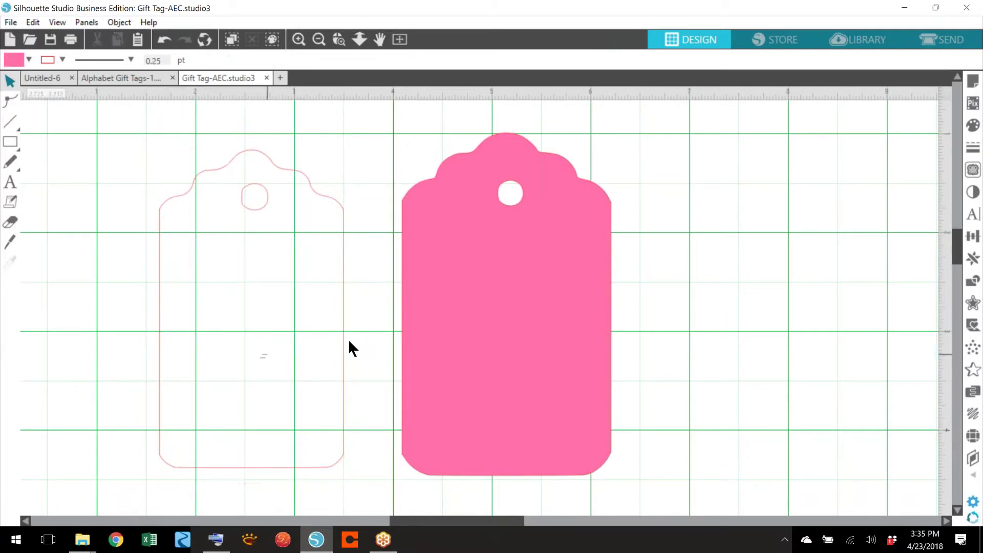
# Bring the inset tag outline to the front and center the pink tag behind it with the holes aligned.
pyautogui.moveTo(346, 364); pyautogui.dragTo(524, 351)
pyautogui.press('Escape')
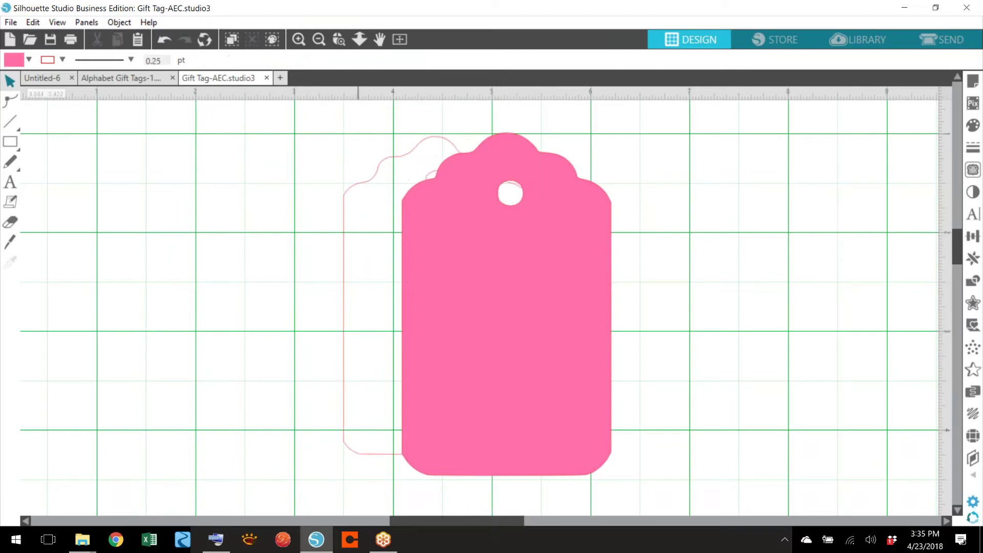
pyautogui.click(375, 175)
pyautogui.click(328, 60)
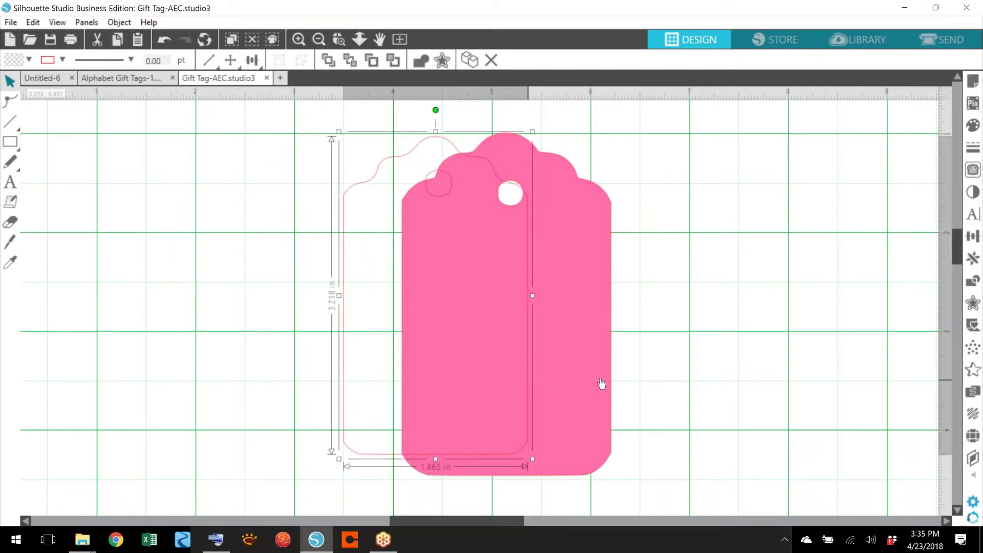
pyautogui.moveTo(510, 320); pyautogui.dragTo(435, 310)
# Try a white fill on the outer pink tag and undo it.
pyautogui.click(527, 288)
pyautogui.click(973, 125)
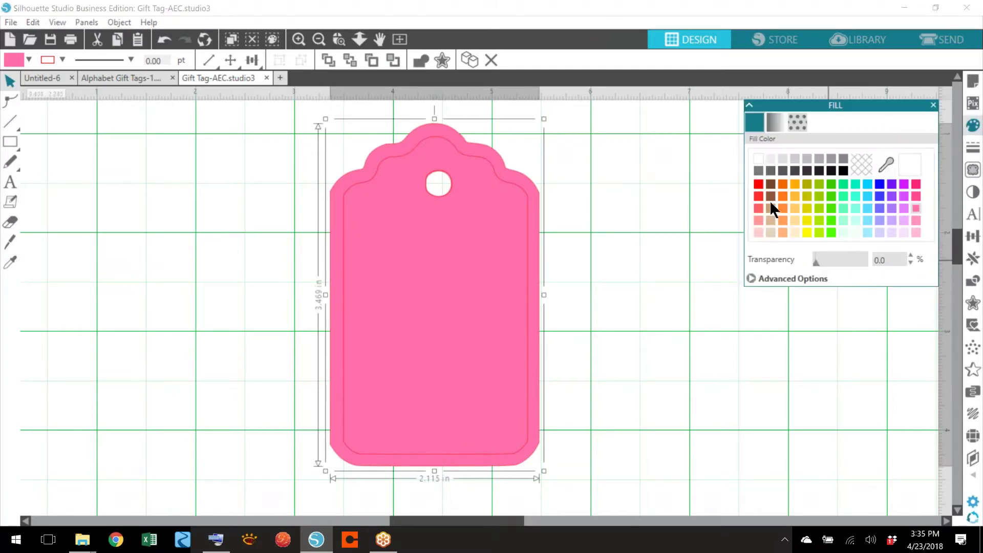
pyautogui.click(758, 159)
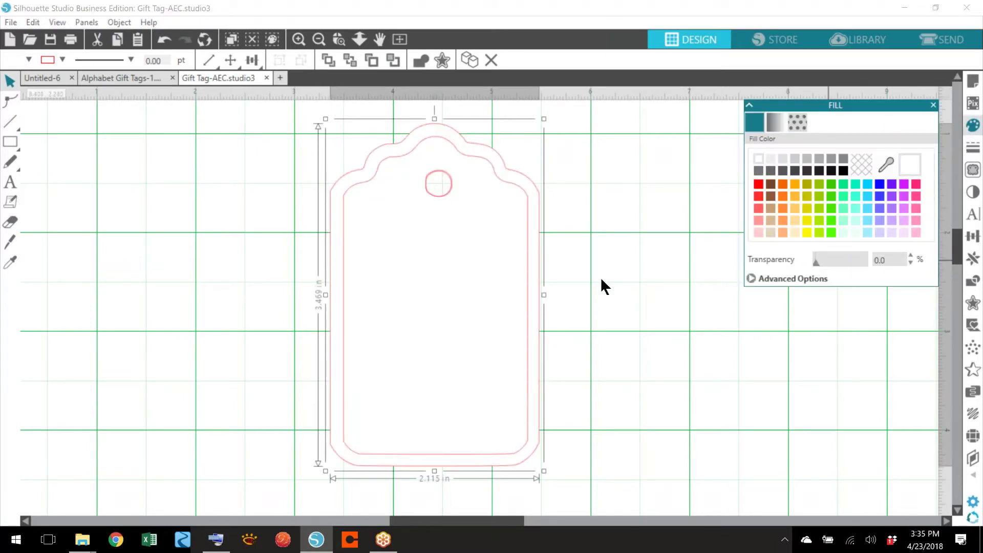
pyautogui.hotkey('ctrl', 'z')
pyautogui.click(163, 39)
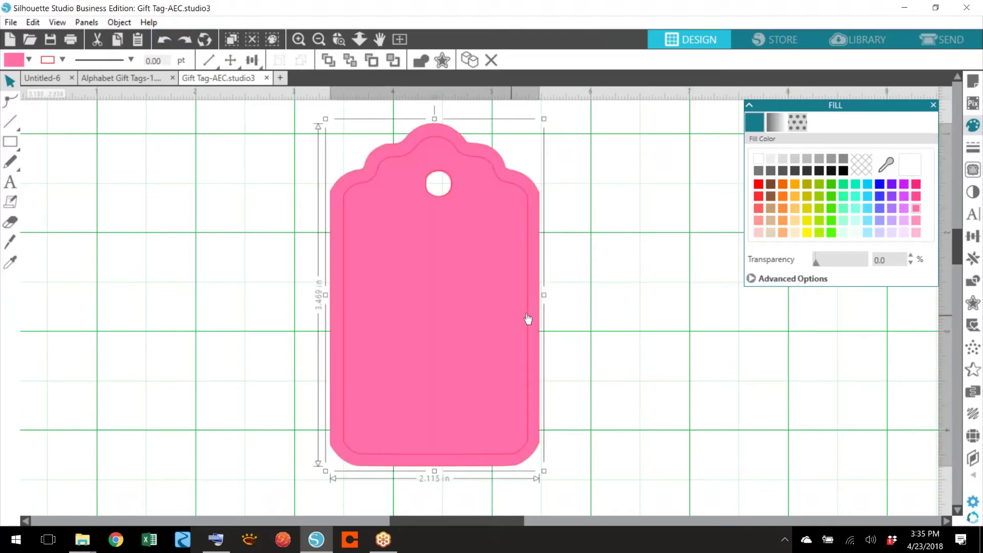
# Fill the inset tag outline white and nudge it over the pink outer tag until the two holes line up.
pyautogui.moveTo(520, 320); pyautogui.dragTo(387, 325)
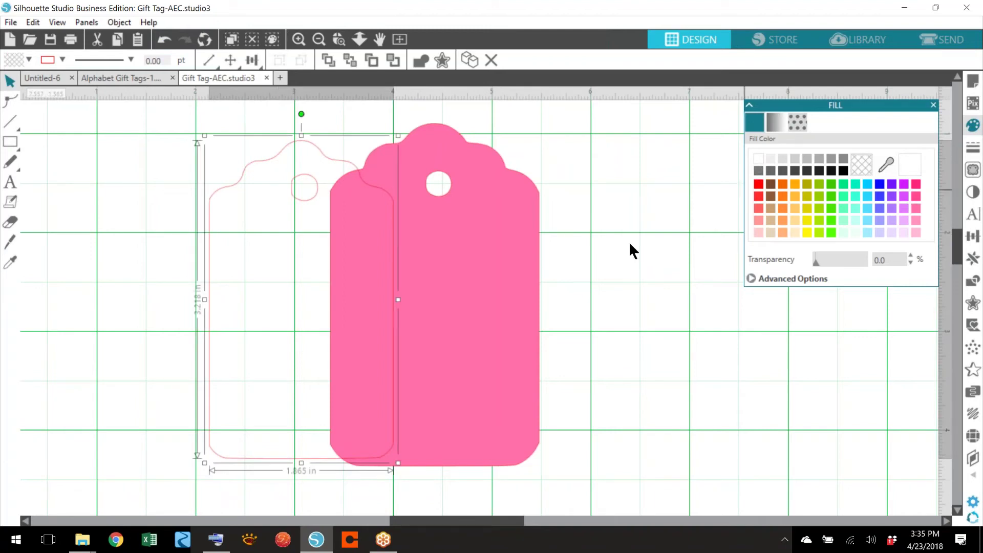
pyautogui.moveTo(334, 340); pyautogui.dragTo(459, 336)
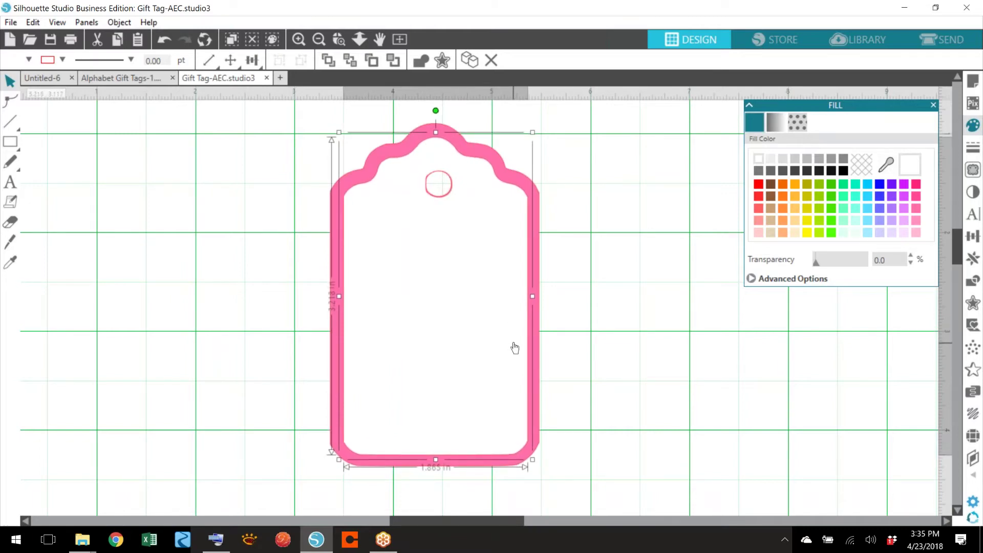
pyautogui.press('Left')
pyautogui.press('Right')
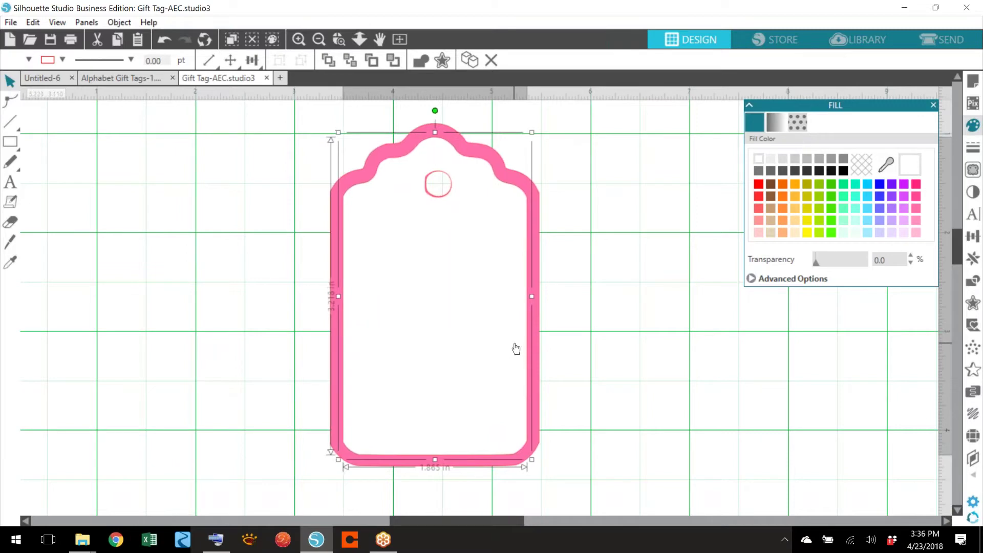
pyautogui.press('Up')
pyautogui.press('Down')
pyautogui.press('Right')
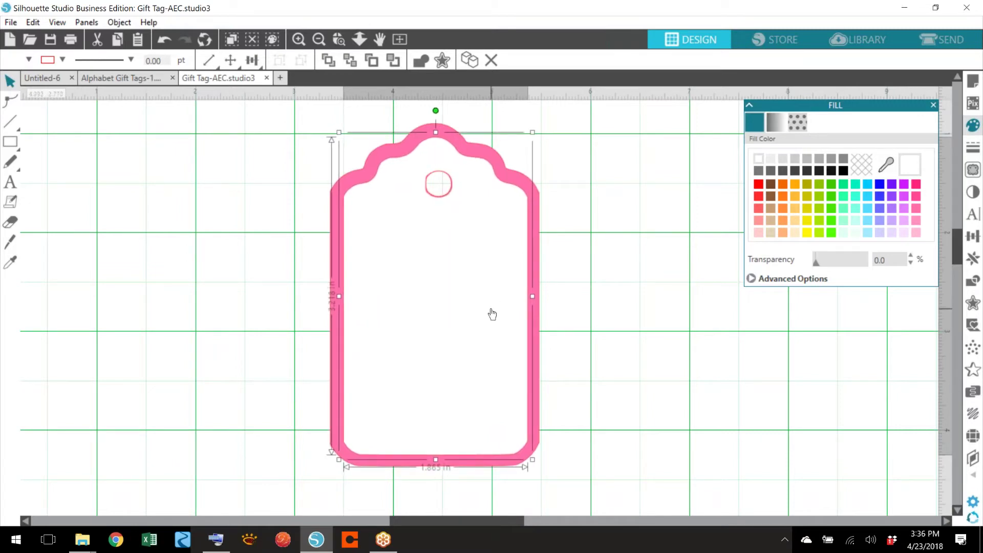
pyautogui.press('Left')
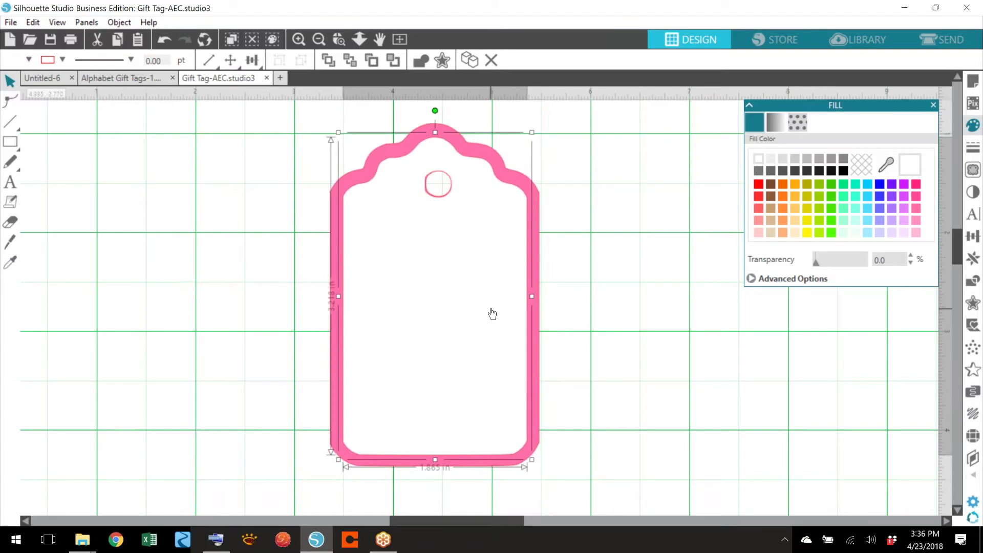
pyautogui.press('Right')
pyautogui.press('Left')
pyautogui.press('Up')
pyautogui.press('Down')
pyautogui.click(557, 285)
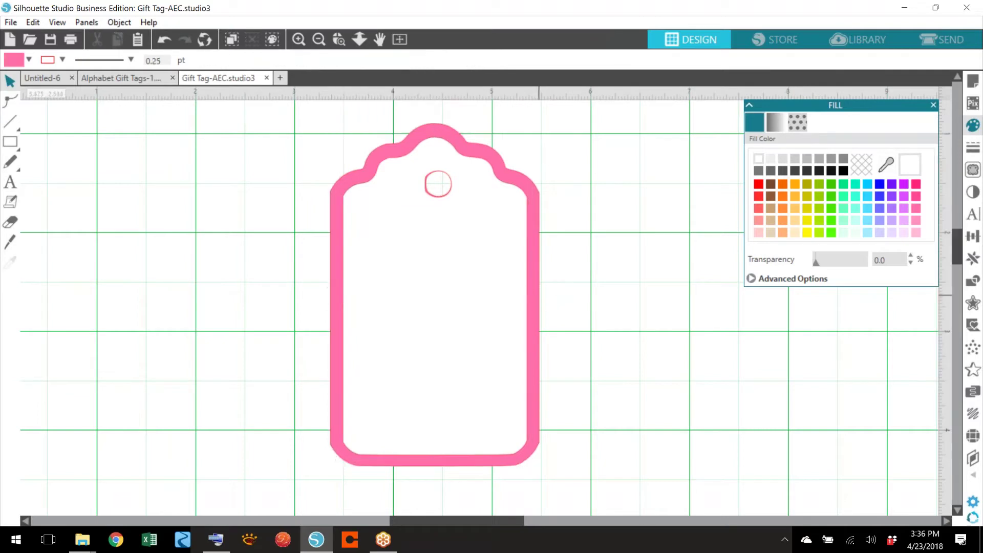
# Fill the outer tag white and the inset tag light pink.
pyautogui.click(535, 203)
pyautogui.hotkey('ctrl', 'z')
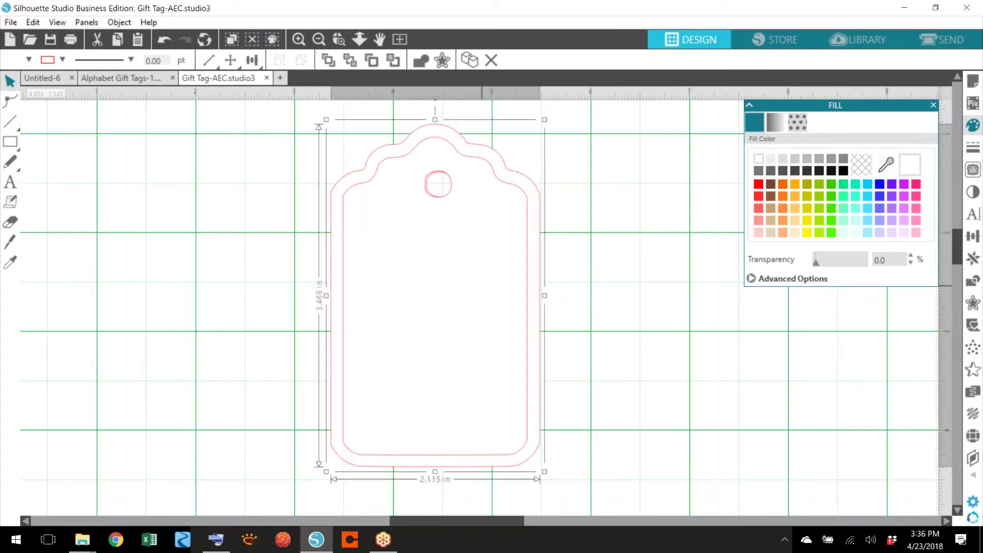
pyautogui.hotkey('ctrl', 'z')
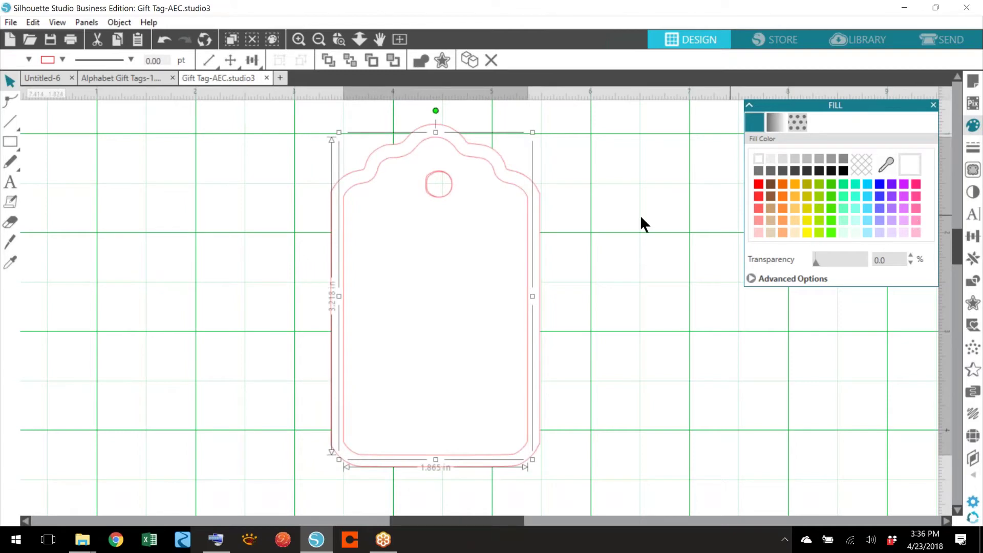
pyautogui.hotkey('ctrl', 'y')
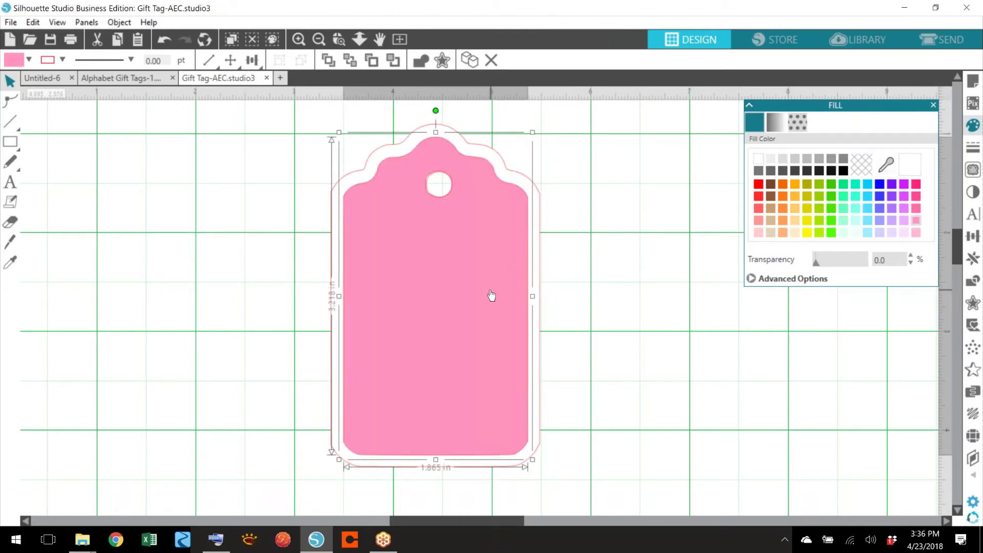
pyautogui.click(571, 302)
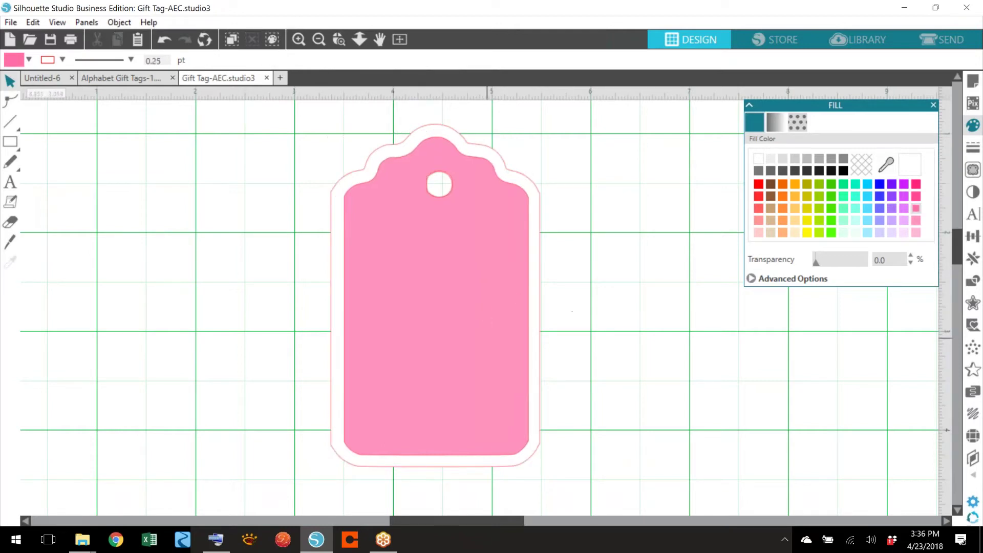
# Move the pink inset tag beside the outer tag and add the text "H" on the inset.
pyautogui.moveTo(496, 521); pyautogui.dragTo(487, 521)
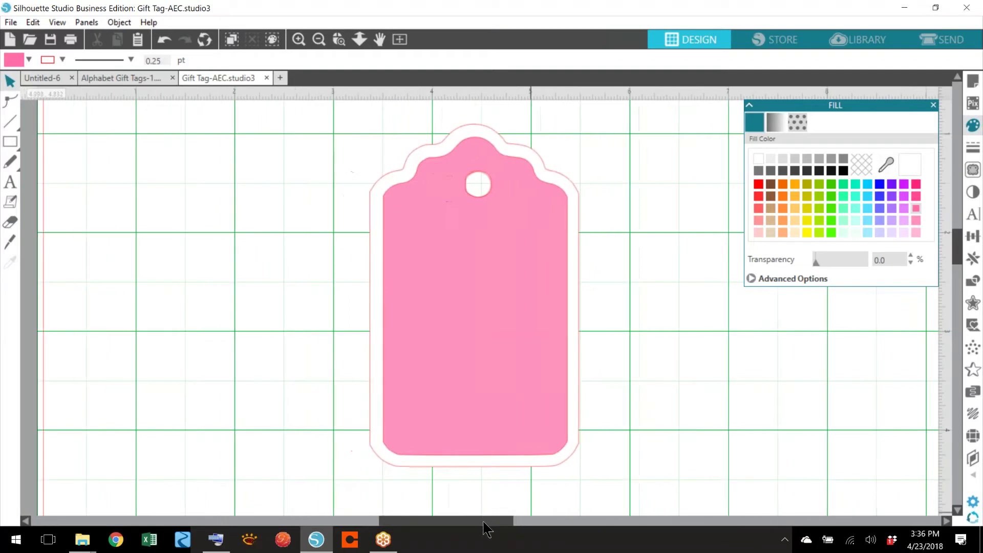
pyautogui.moveTo(392, 323); pyautogui.dragTo(277, 325)
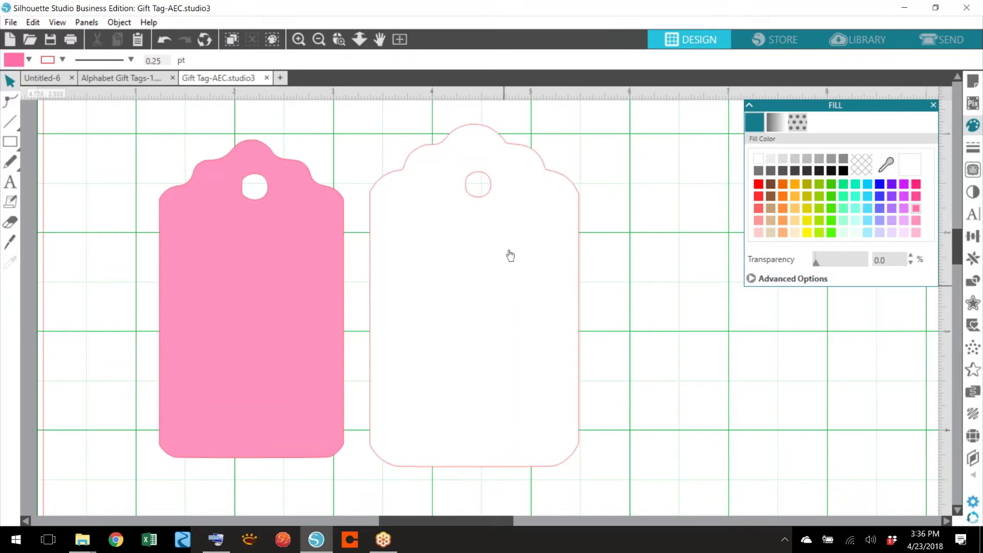
pyautogui.click(11, 183)
pyautogui.click(242, 307)
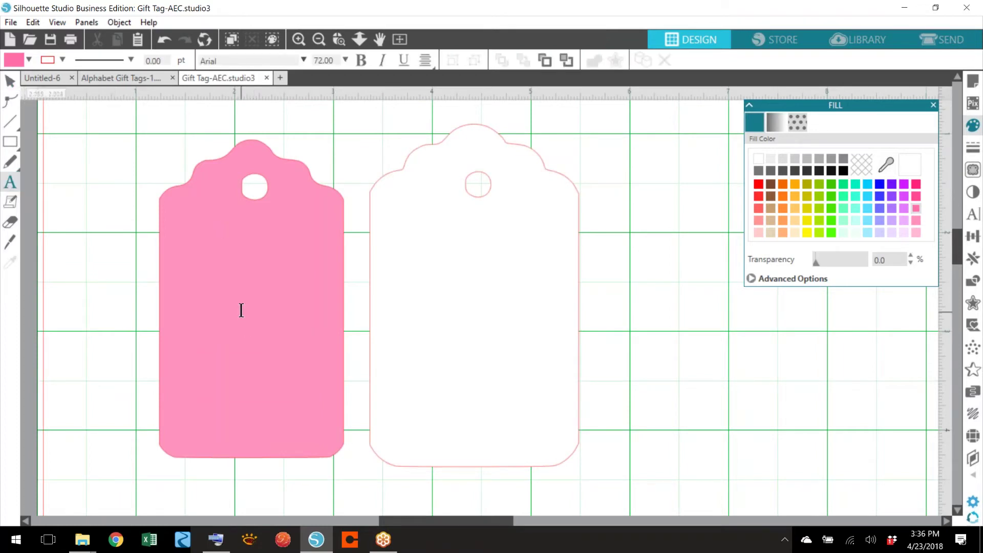
pyautogui.press('Escape')
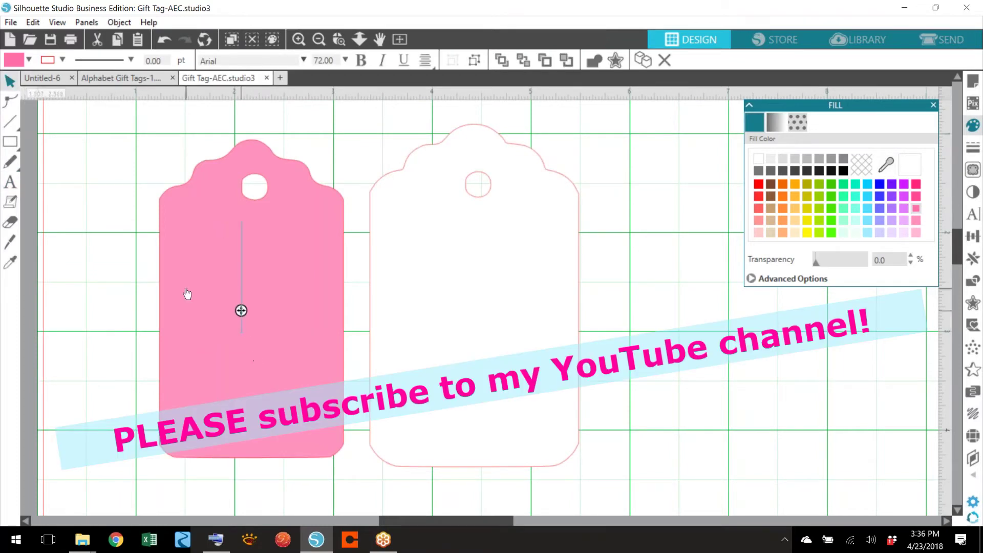
pyautogui.write('H')
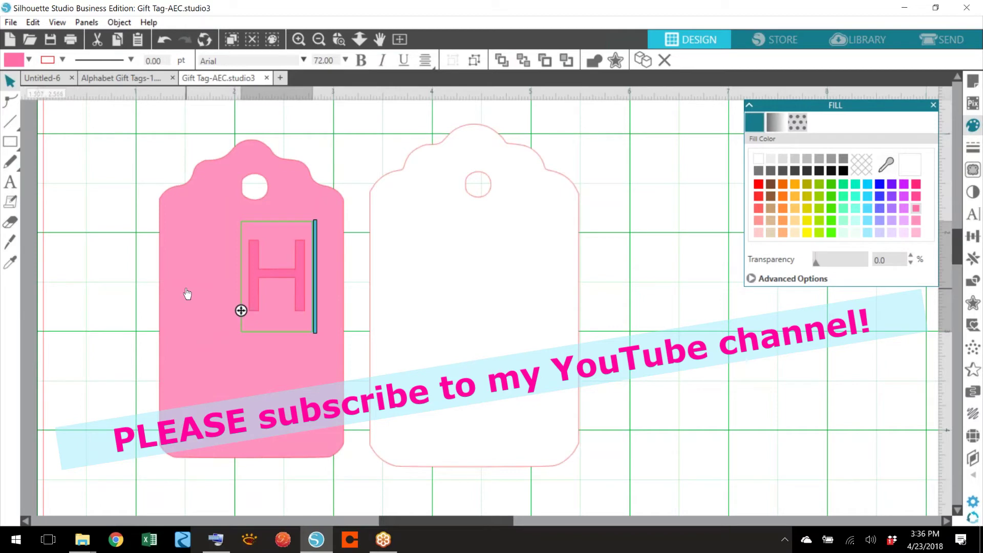
# Change the font of the letter H to LW Cirque.
pyautogui.doubleClick(255, 302)
pyautogui.click(975, 218)
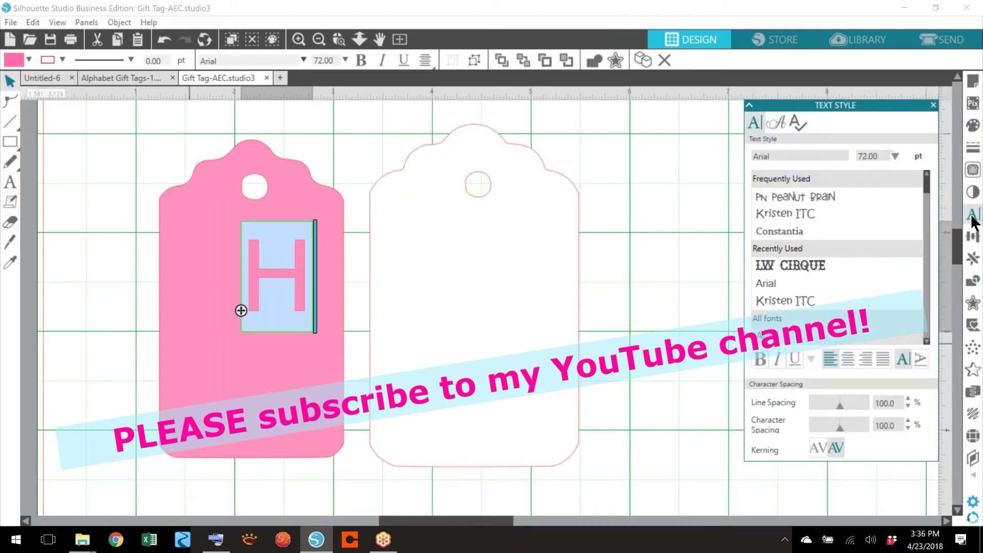
pyautogui.click(793, 262)
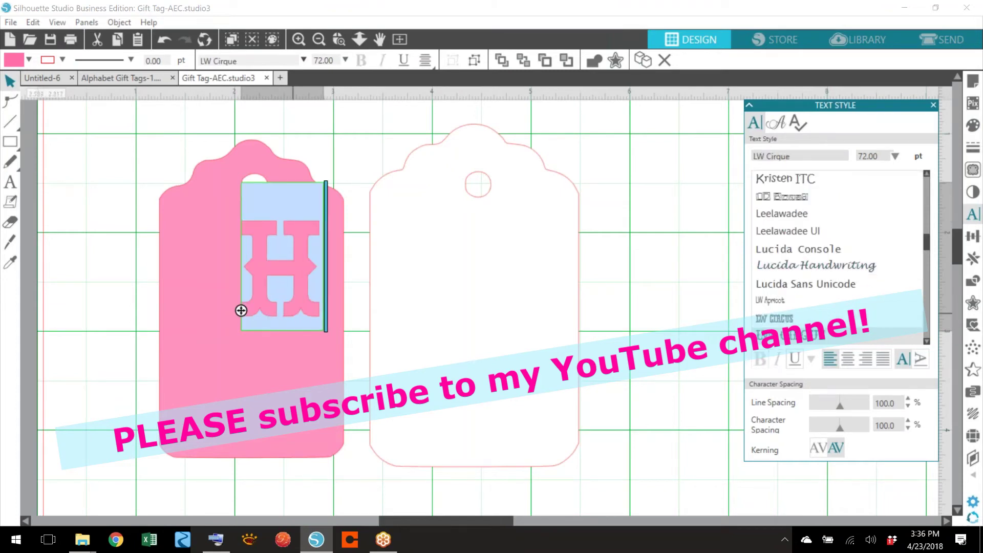
# Enlarge the letter H to about 1.395 in wide and center it on the pink inset tag below the hole.
pyautogui.click(311, 335)
pyautogui.moveTo(305, 314); pyautogui.dragTo(281, 369)
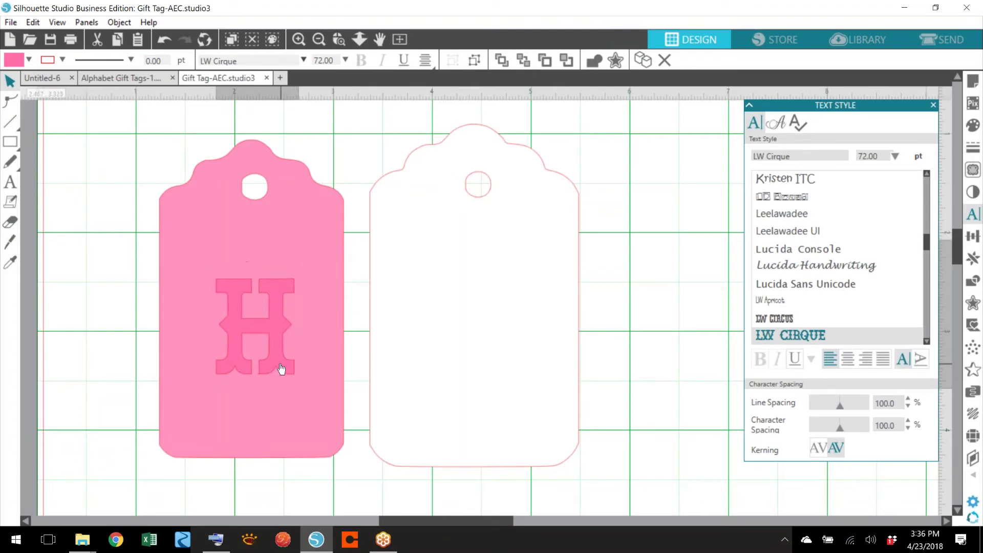
pyautogui.moveTo(303, 234); pyautogui.dragTo(328, 189)
pyautogui.moveTo(297, 339); pyautogui.dragTo(285, 344)
pyautogui.moveTo(318, 194); pyautogui.dragTo(330, 170)
pyautogui.moveTo(289, 339); pyautogui.dragTo(289, 338)
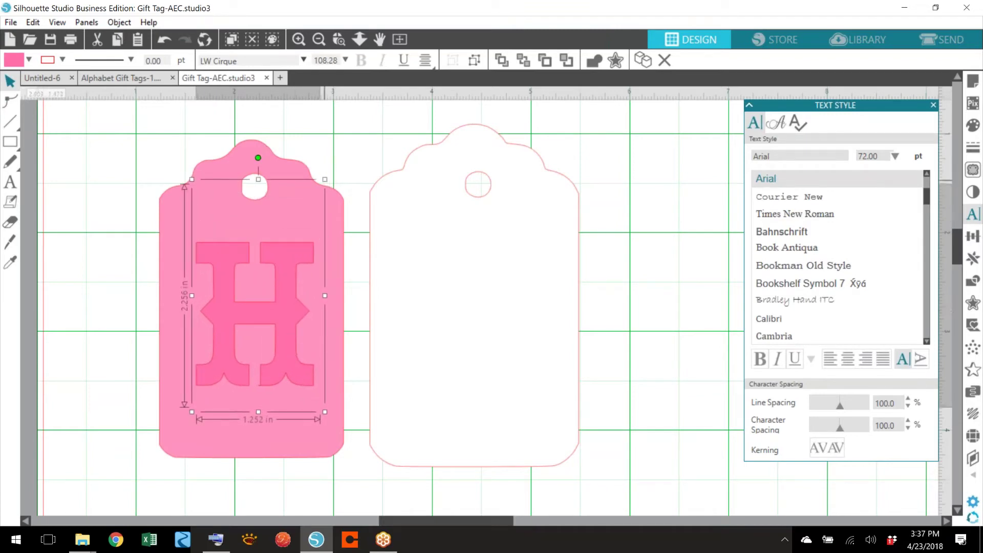
pyautogui.moveTo(337, 163); pyautogui.dragTo(339, 155)
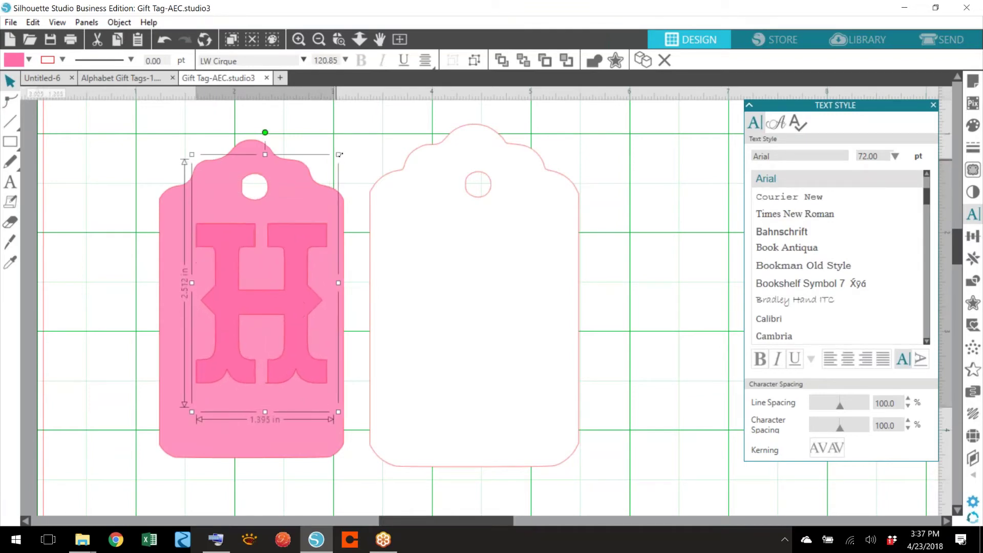
pyautogui.moveTo(297, 332); pyautogui.dragTo(288, 339)
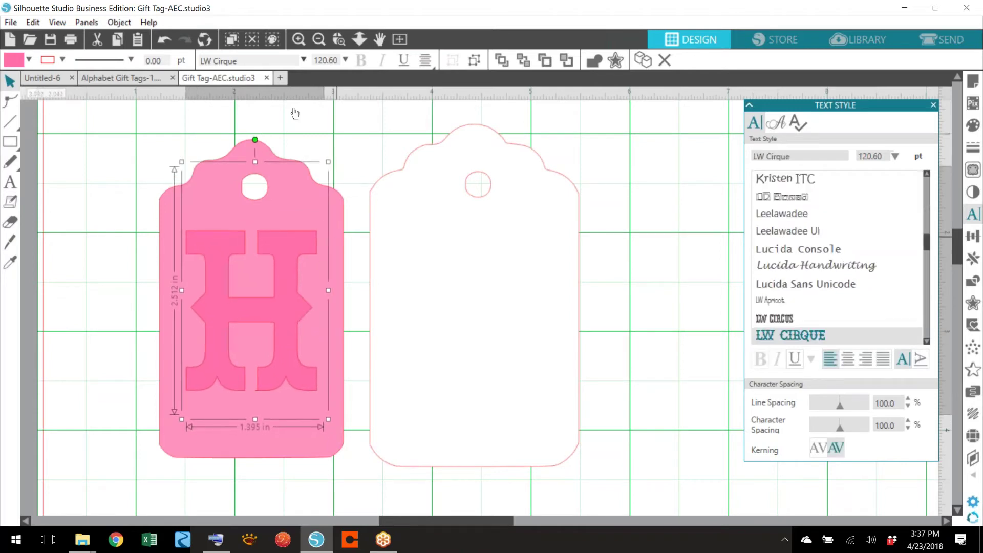
# Make a compound path from the letter H and the pink inset tag.
pyautogui.click(278, 123)
pyautogui.moveTo(118, 116); pyautogui.dragTo(357, 490)
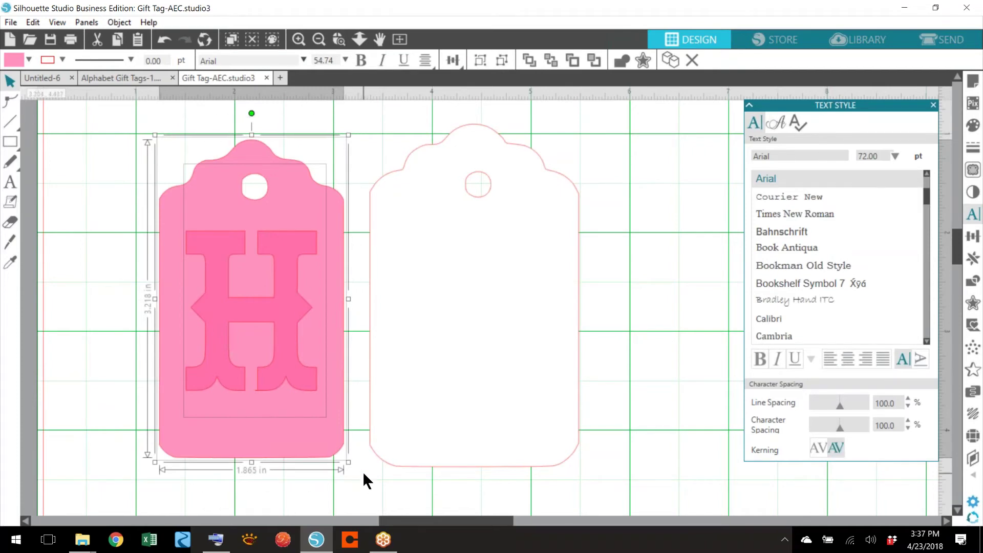
pyautogui.rightClick(314, 291)
pyautogui.click(365, 408)
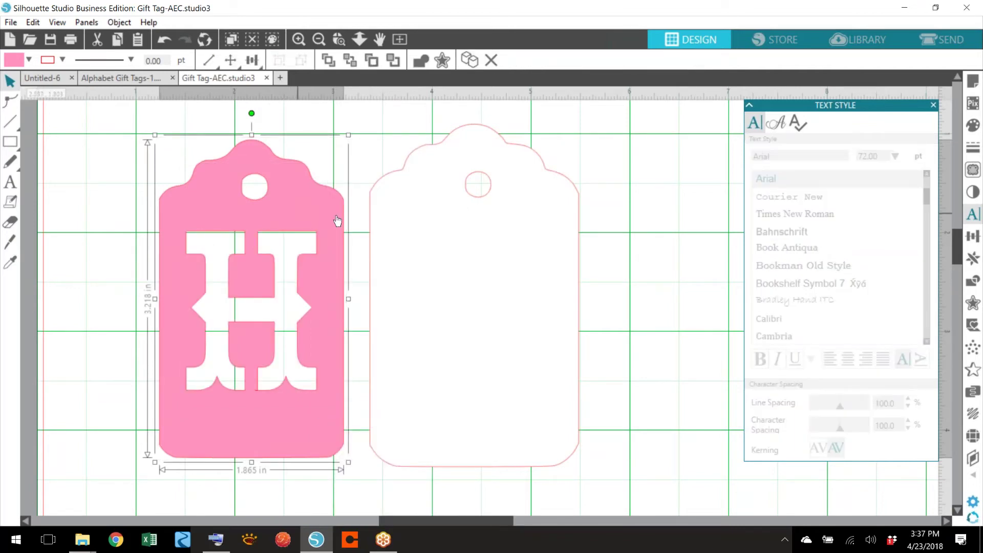
# Center the pink H inset on the white outer tag with the holes aligned.
pyautogui.moveTo(314, 422); pyautogui.dragTo(348, 411)
pyautogui.moveTo(473, 392); pyautogui.dragTo(534, 423)
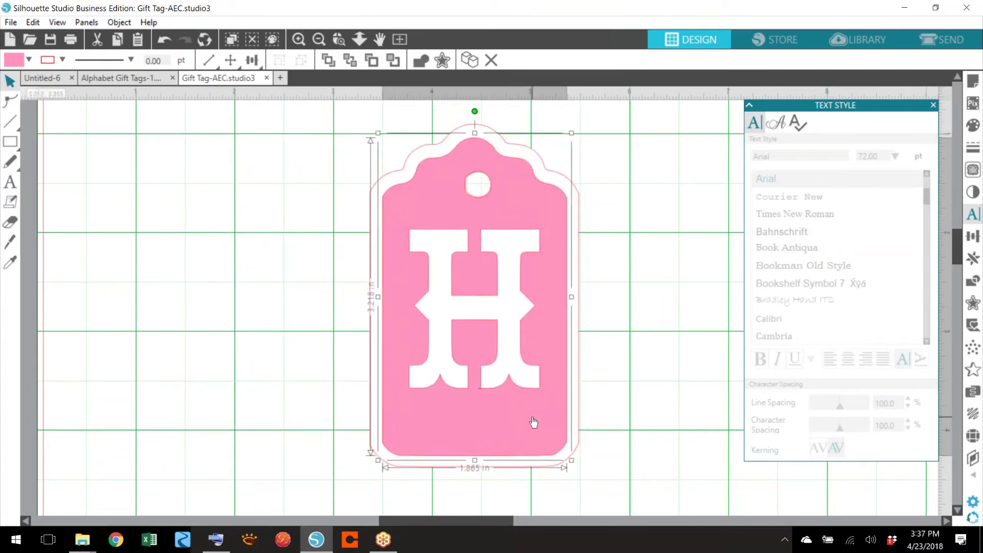
pyautogui.click(615, 362)
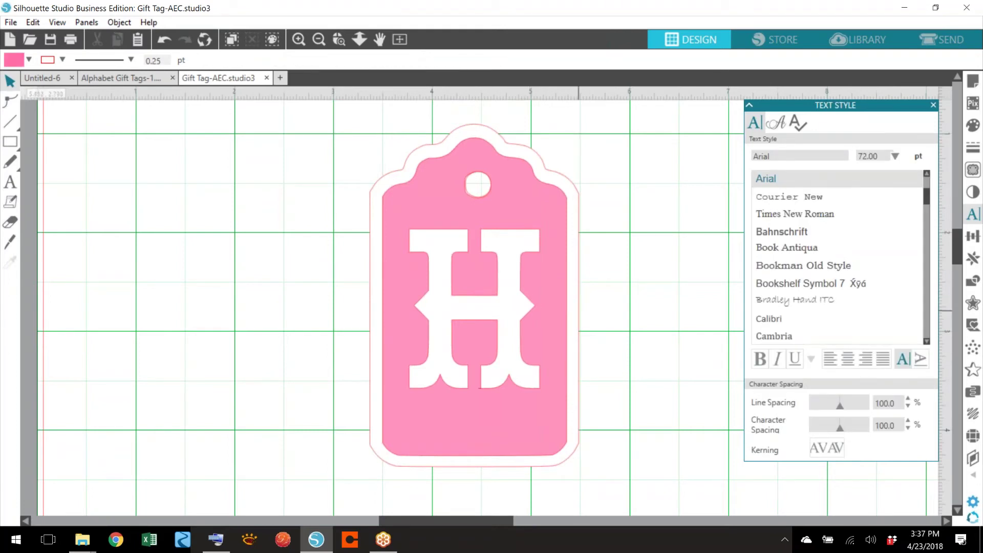
# Separate the two tag layers and lay them side by side near the mat's upper-left corner, with the outer tag first.
pyautogui.click(337, 40)
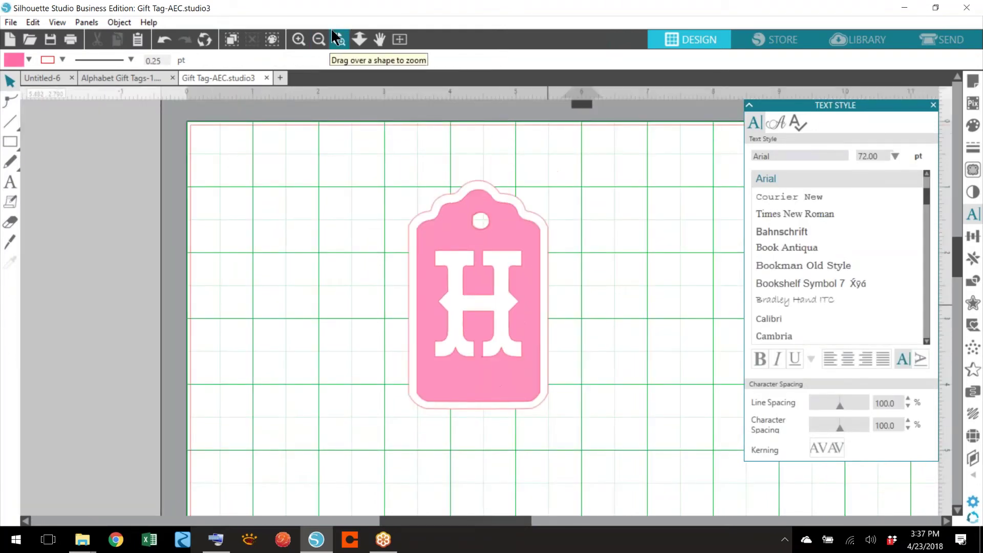
pyautogui.moveTo(465, 521); pyautogui.dragTo(500, 524)
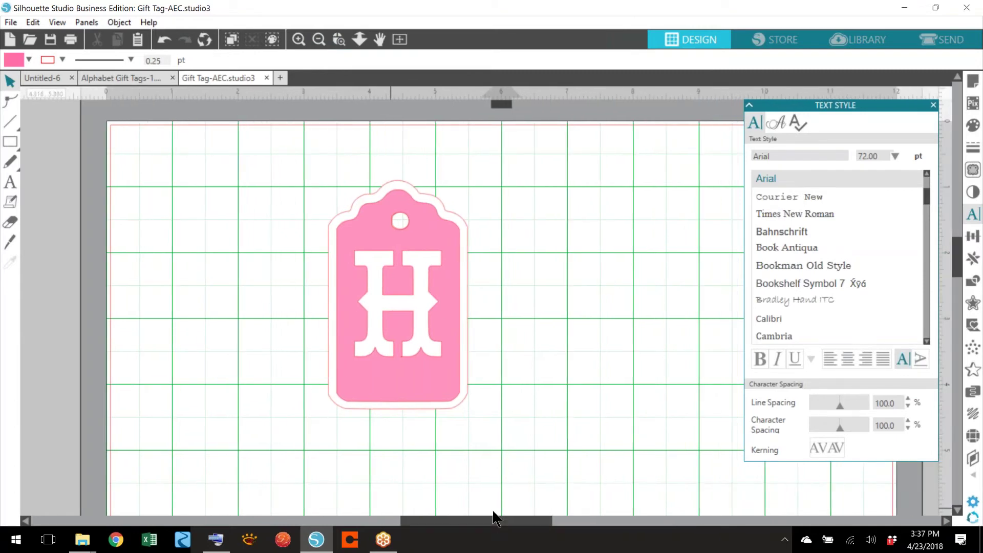
pyautogui.click(934, 105)
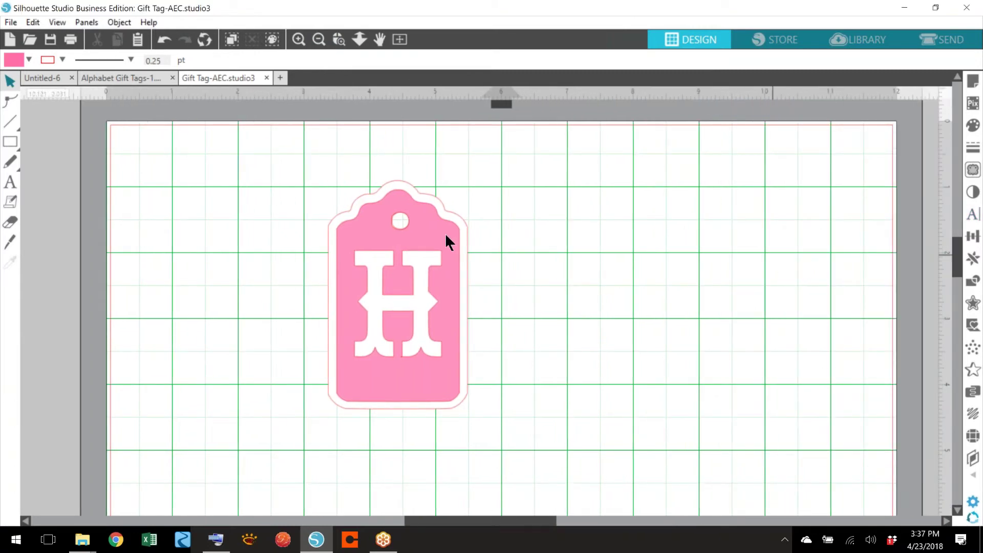
pyautogui.moveTo(439, 238); pyautogui.dragTo(651, 200)
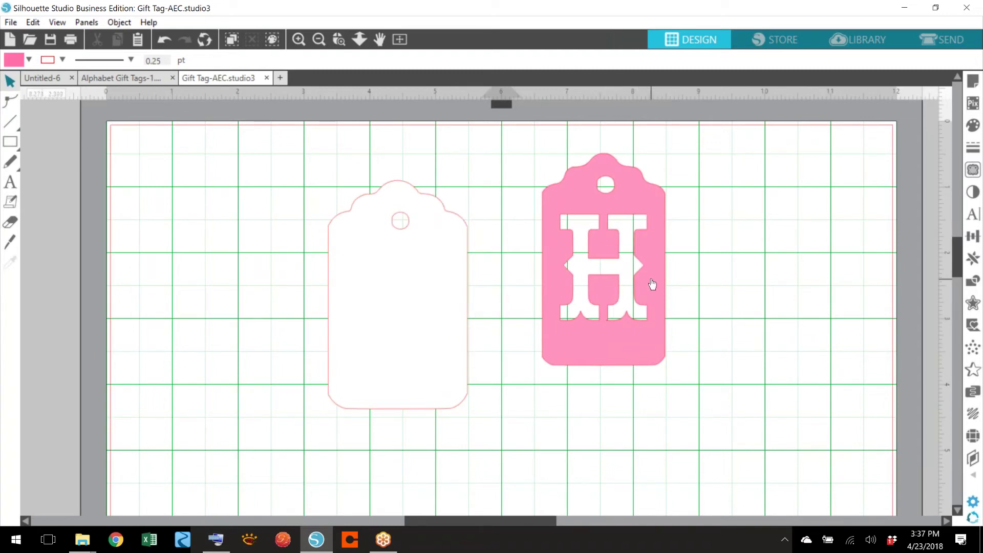
pyautogui.moveTo(576, 312); pyautogui.dragTo(554, 350)
pyautogui.moveTo(432, 351); pyautogui.dragTo(264, 306)
pyautogui.moveTo(626, 376)
pyautogui.mouseDown()
pyautogui.moveTo(548, 377)
pyautogui.moveTo(444, 341)
pyautogui.mouseUp()
pyautogui.click(307, 267)
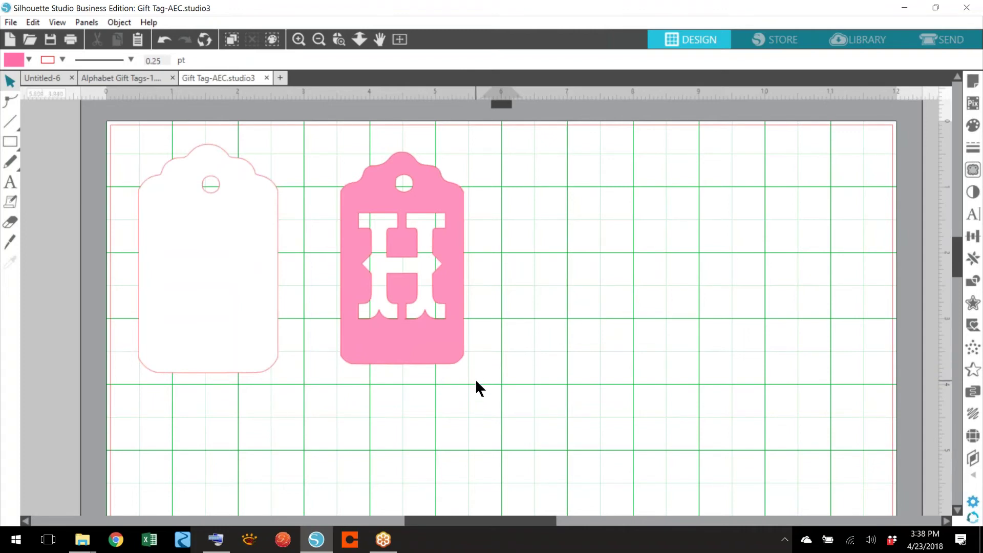
# Open the cut settings and set the material to Cardstock, Textured - Heavy (80lb).
pyautogui.click(947, 38)
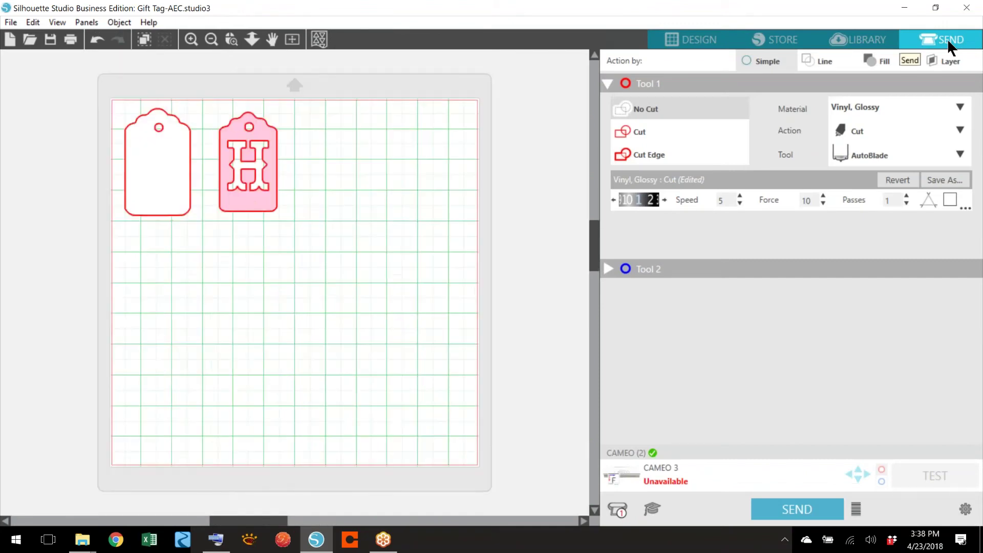
pyautogui.click(961, 108)
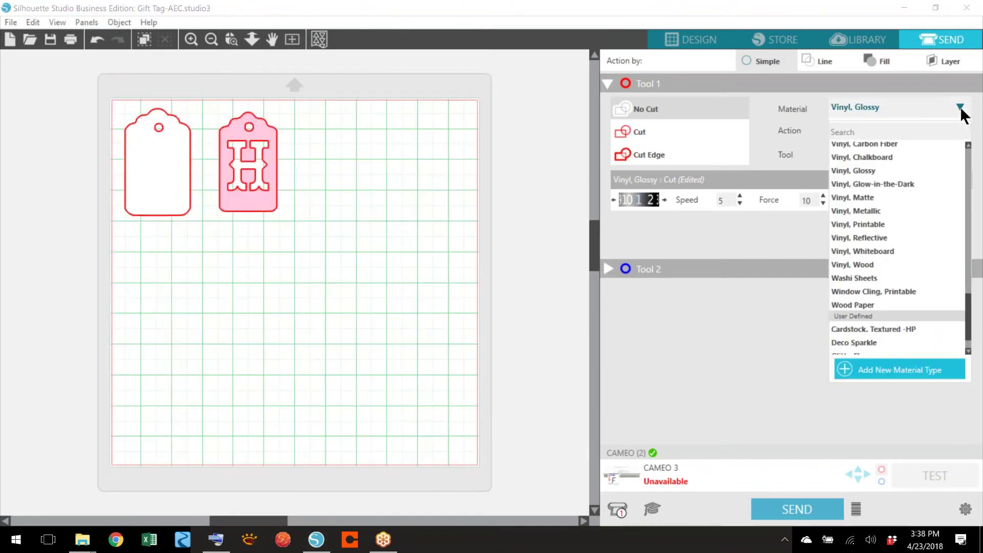
pyautogui.scroll(10, 970, 287)
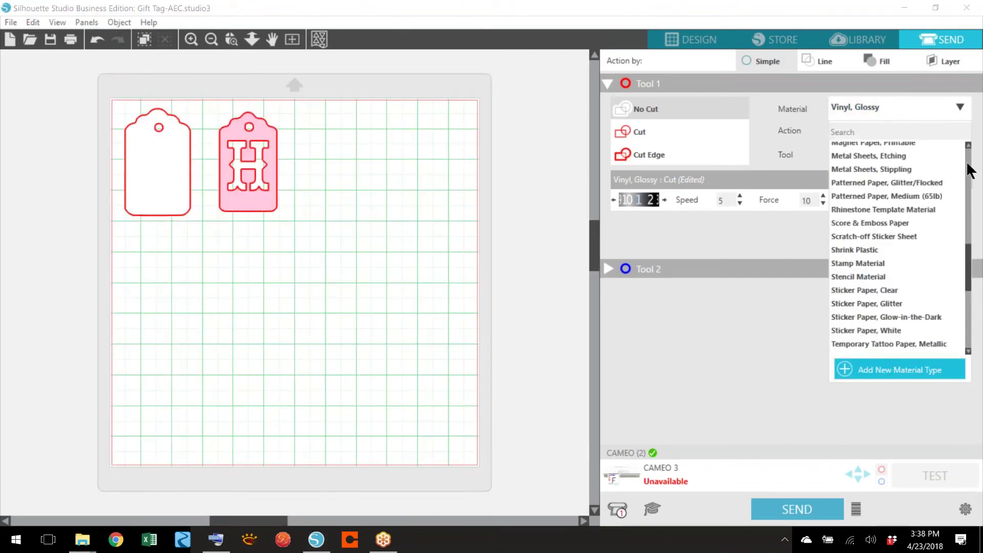
pyautogui.scroll(8, 968, 165)
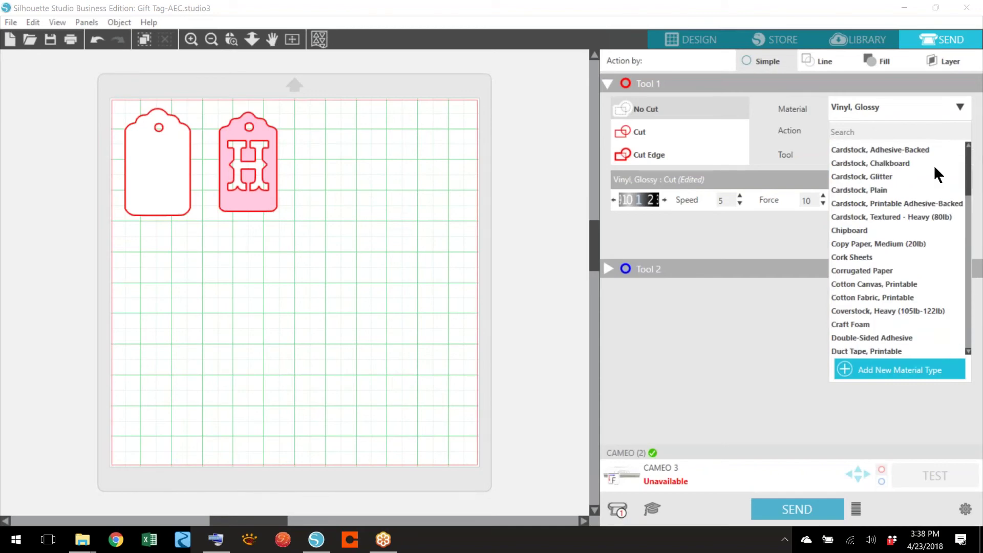
pyautogui.click(926, 214)
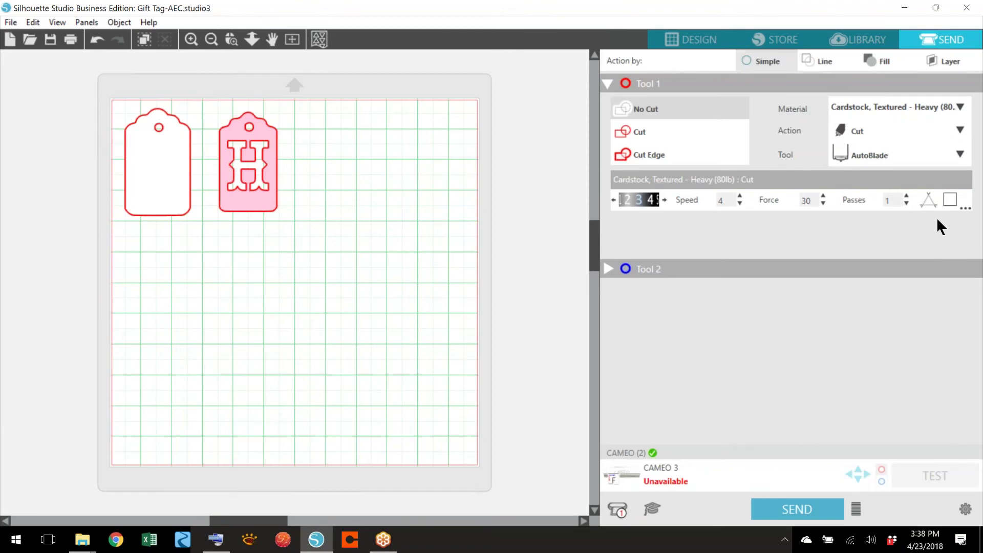
# Set Tool 1 to the Ratchet Blade and apply the Cut line setting to the tag shapes.
pyautogui.click(950, 163)
pyautogui.click(874, 203)
pyautogui.click(638, 132)
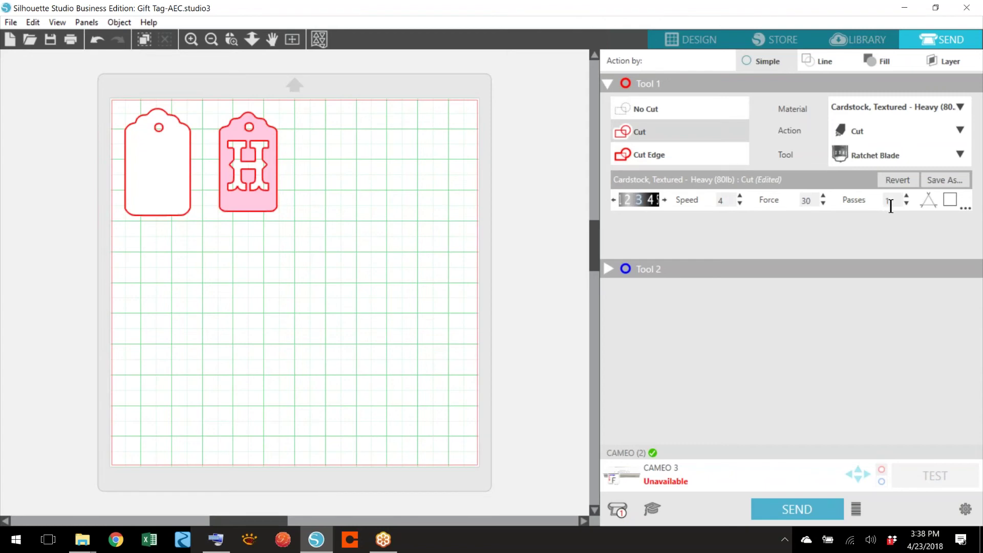
# Set both the start and end extension of the heavy textured cardstock's line segment overcut to 0.20 mm.
pyautogui.click(965, 209)
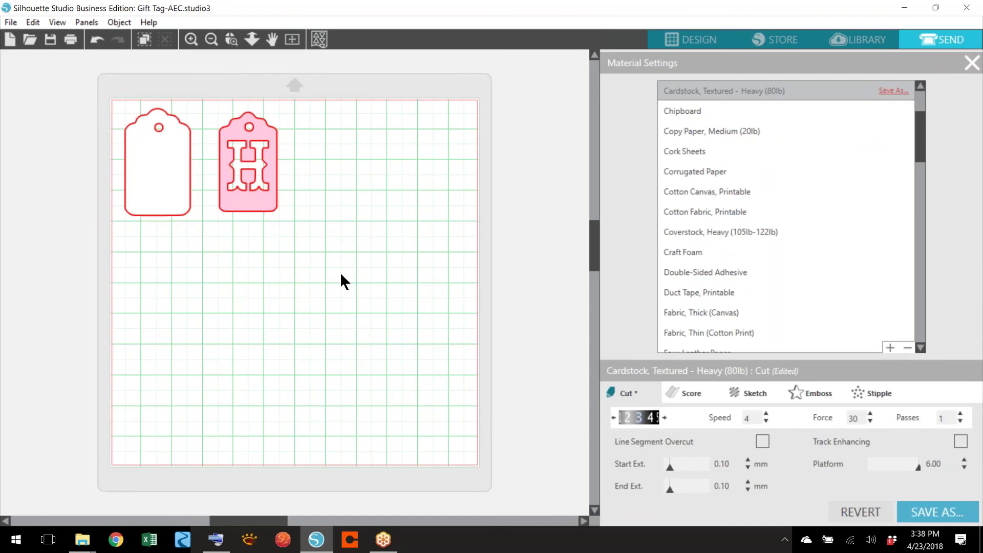
pyautogui.moveTo(331, 346)
pyautogui.mouseDown()
pyautogui.moveTo(329, 267)
pyautogui.moveTo(408, 264)
pyautogui.mouseUp()
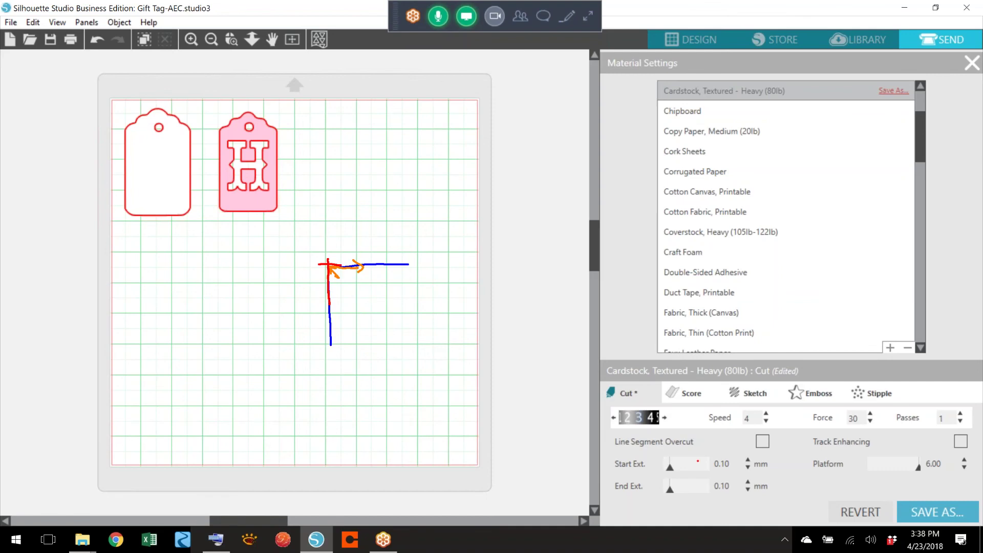
pyautogui.click(748, 460)
pyautogui.click(749, 460)
pyautogui.click(748, 468)
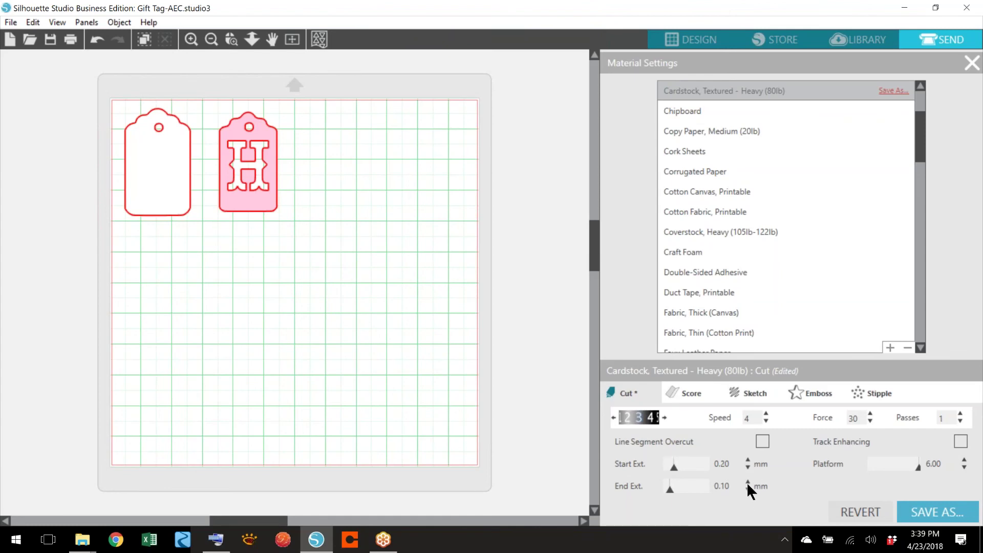
pyautogui.click(745, 490)
pyautogui.click(747, 482)
pyautogui.click(748, 481)
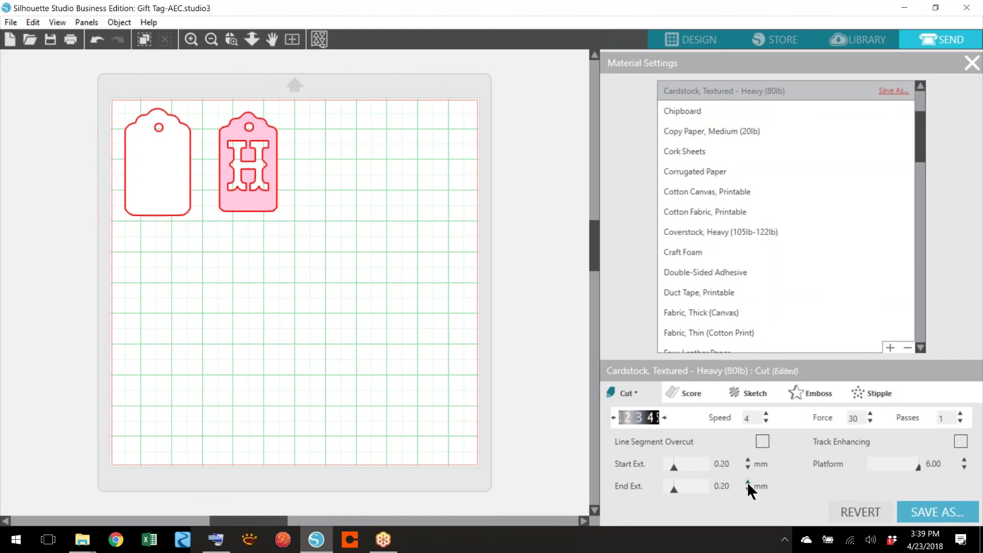
pyautogui.click(972, 63)
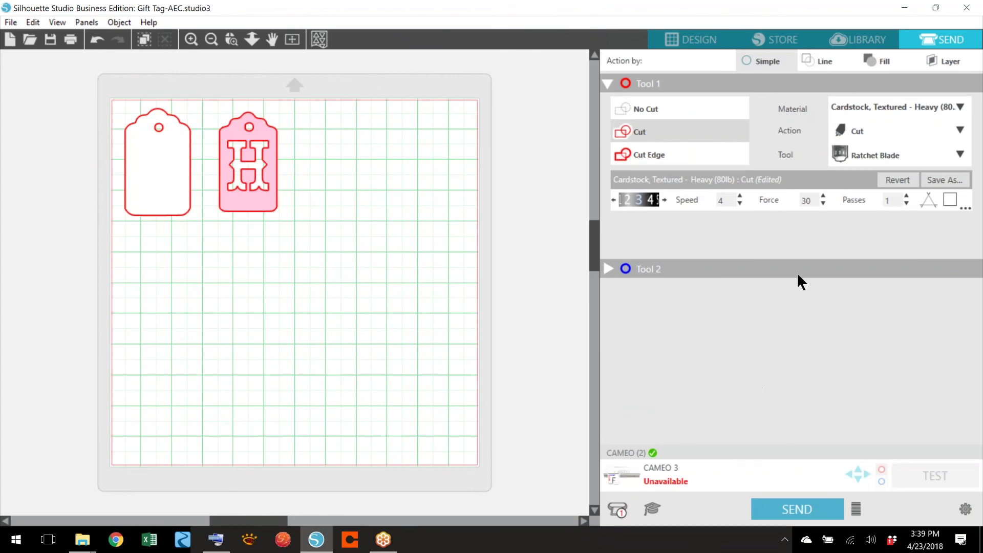
# Return to the design workspace and look at the dialog for saving the tag file to the hard drive.
pyautogui.click(703, 41)
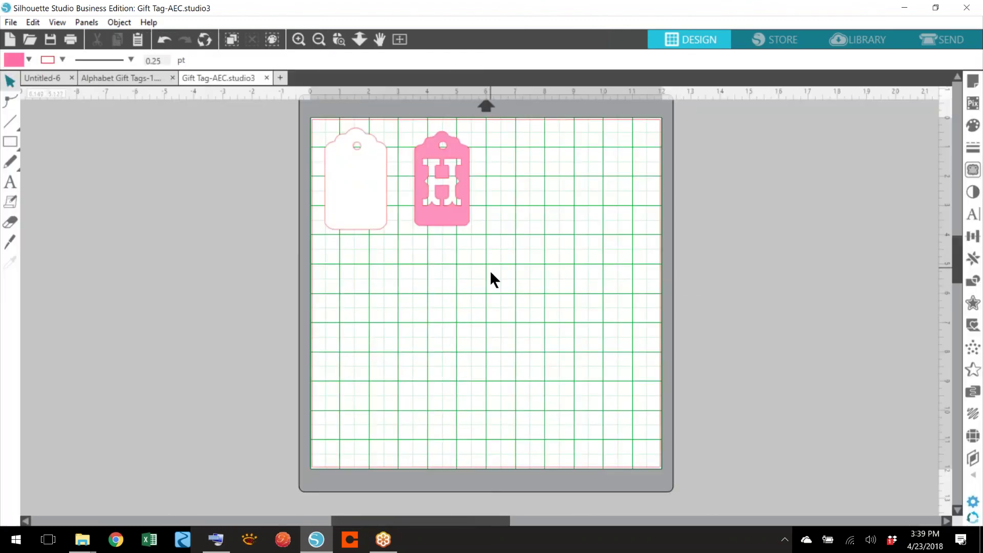
pyautogui.click(10, 23)
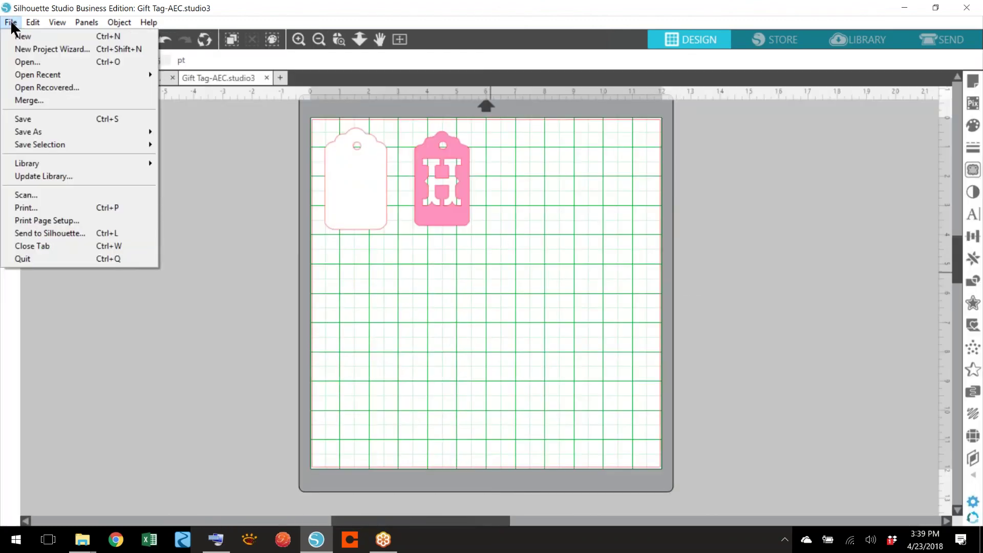
pyautogui.moveTo(52, 133)
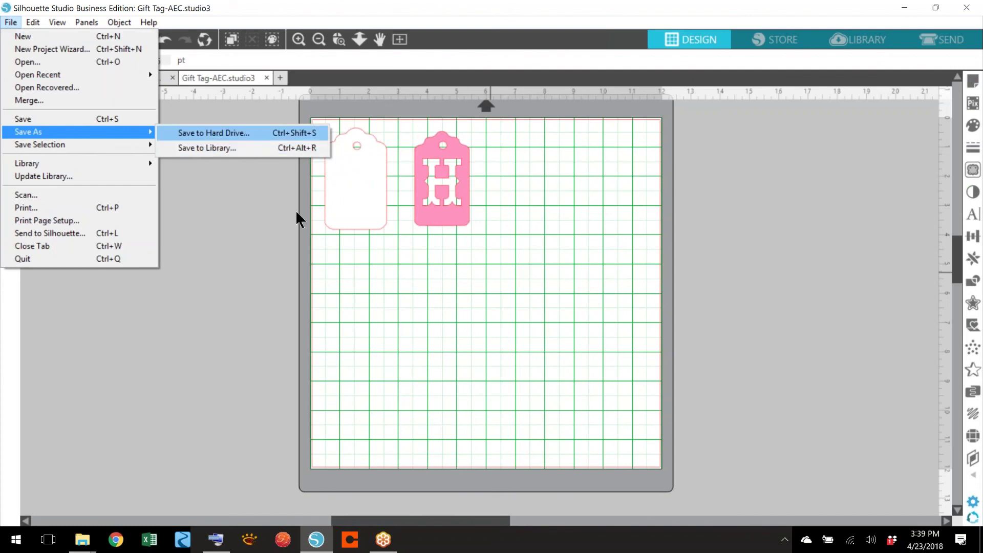
pyautogui.press('Return')
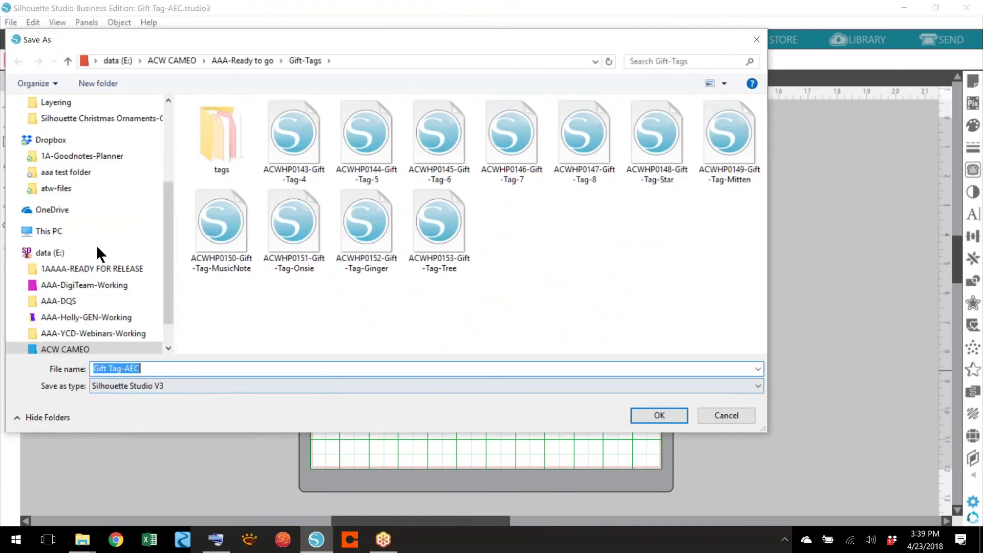
pyautogui.click(715, 419)
# Save the gift tag design to the library's Test folder under User Designs as Gift Tag-AEC.
pyautogui.click(10, 22)
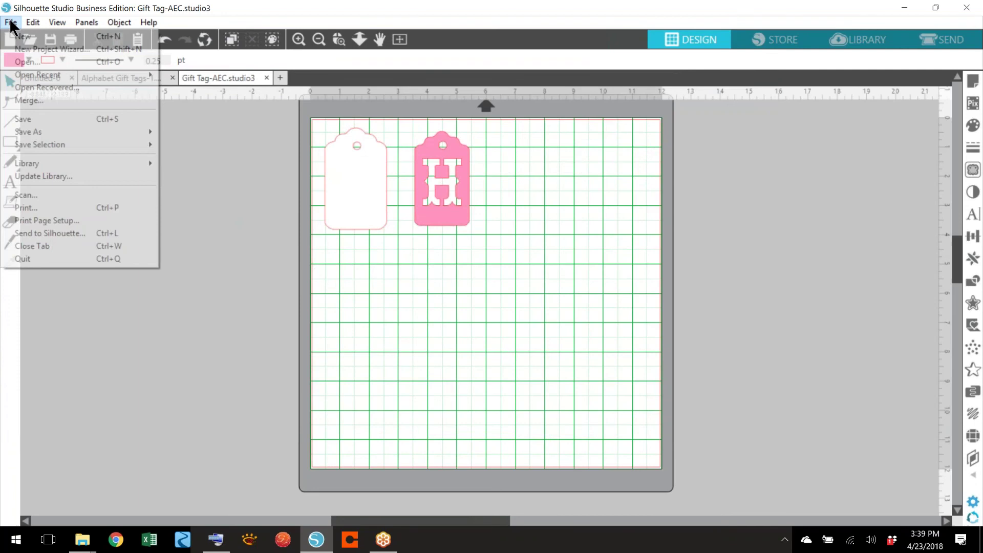
pyautogui.moveTo(128, 137)
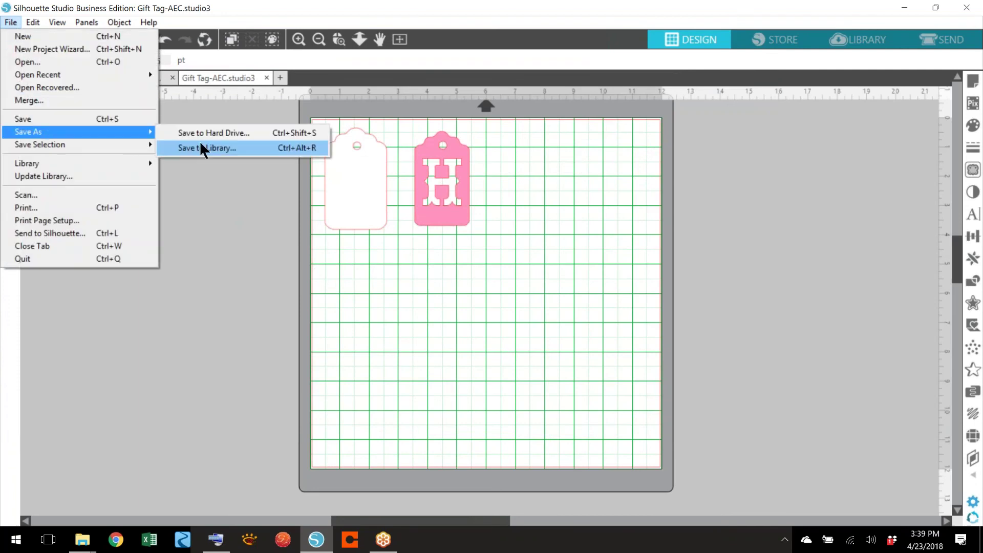
pyautogui.click(217, 147)
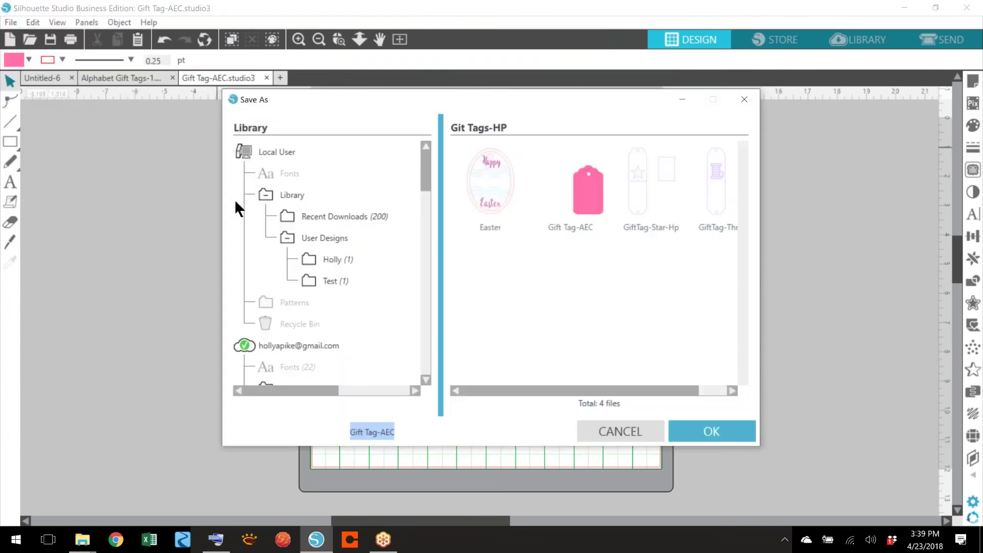
pyautogui.click(322, 280)
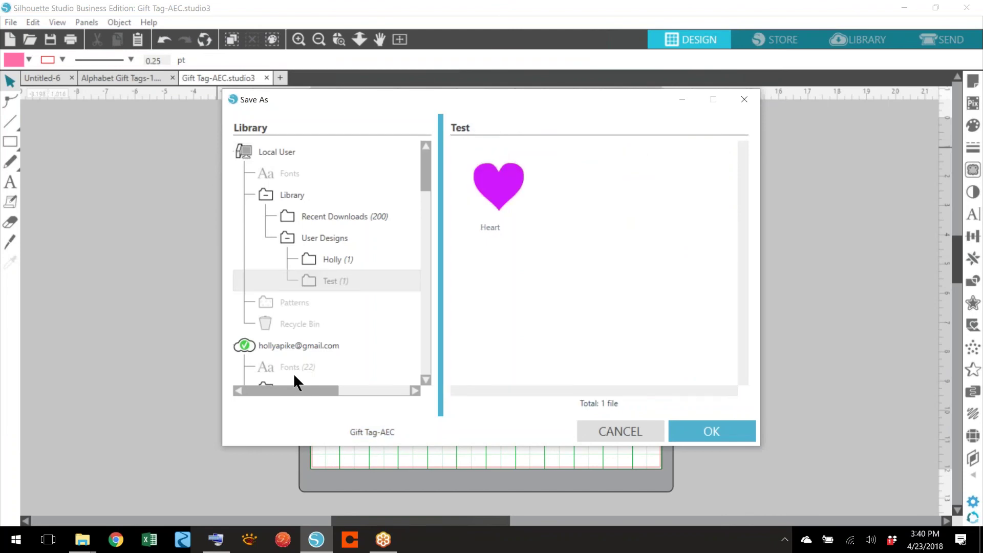
pyautogui.click(672, 438)
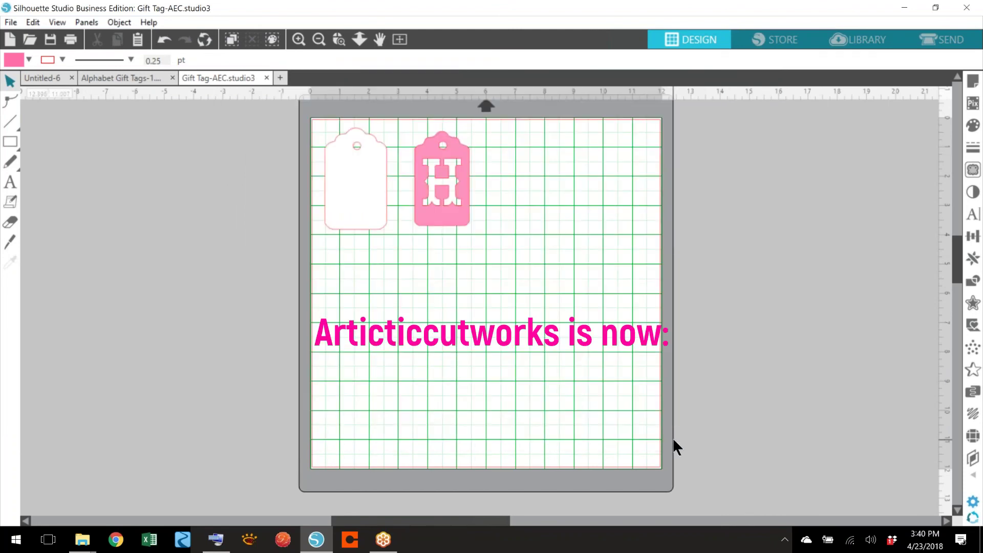